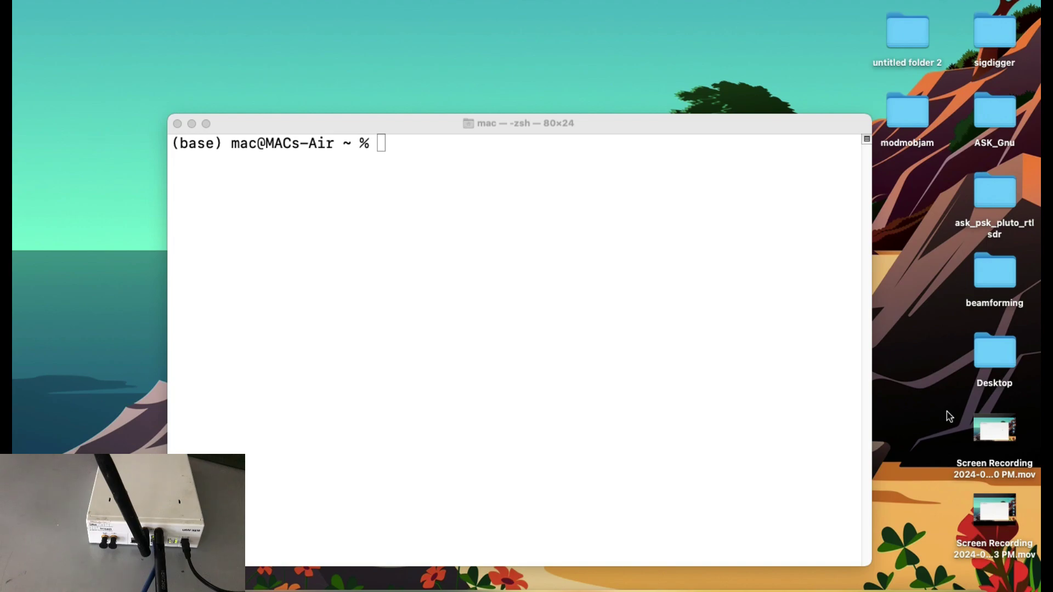
# Step: Focus the Terminal window showing the empty zsh prompt in the home directory
pyautogui.click(682, 330)
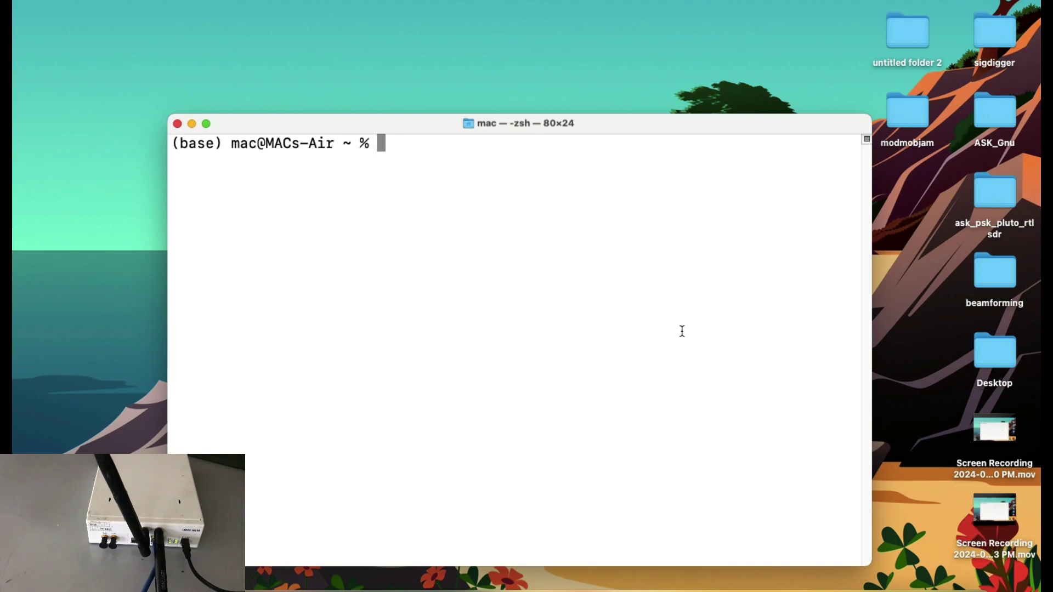
# Step: Run uhd_find_devices to list the USRP2 at 192.168.10.2 and the built-in microphone
pyautogui.write('uhd')
pyautogui.press('Tab')
pyautogui.write('_find')
pyautogui.press('Tab')
pyautogui.press('Return')
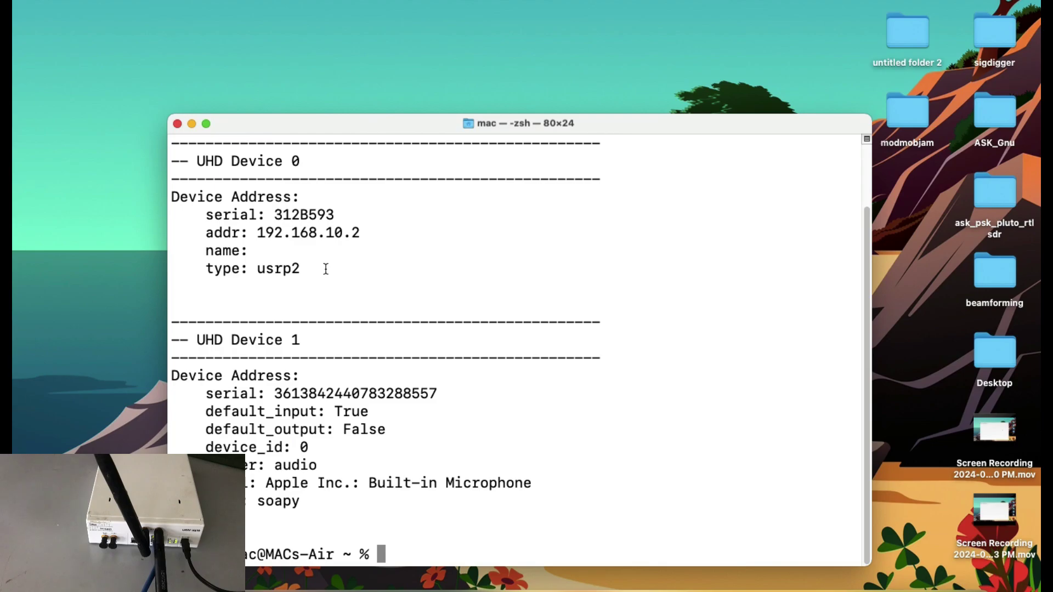
# Step: List the uhd_ command completions and enter the uhd_fft -h help command at the prompt
pyautogui.write('uhd')
pyautogui.press('Tab')
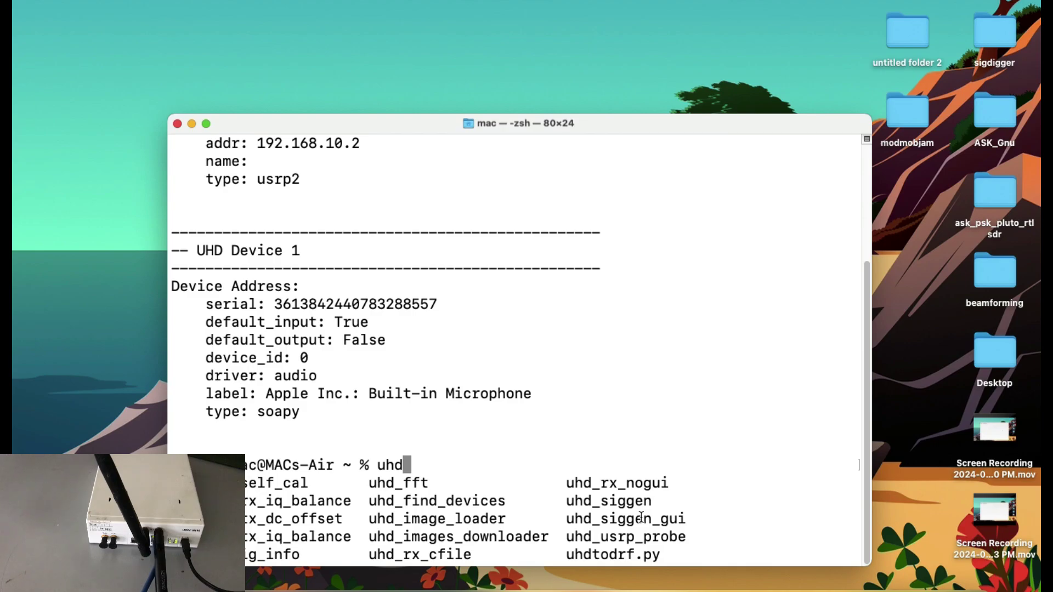
pyautogui.write('_')
pyautogui.write('fft ')
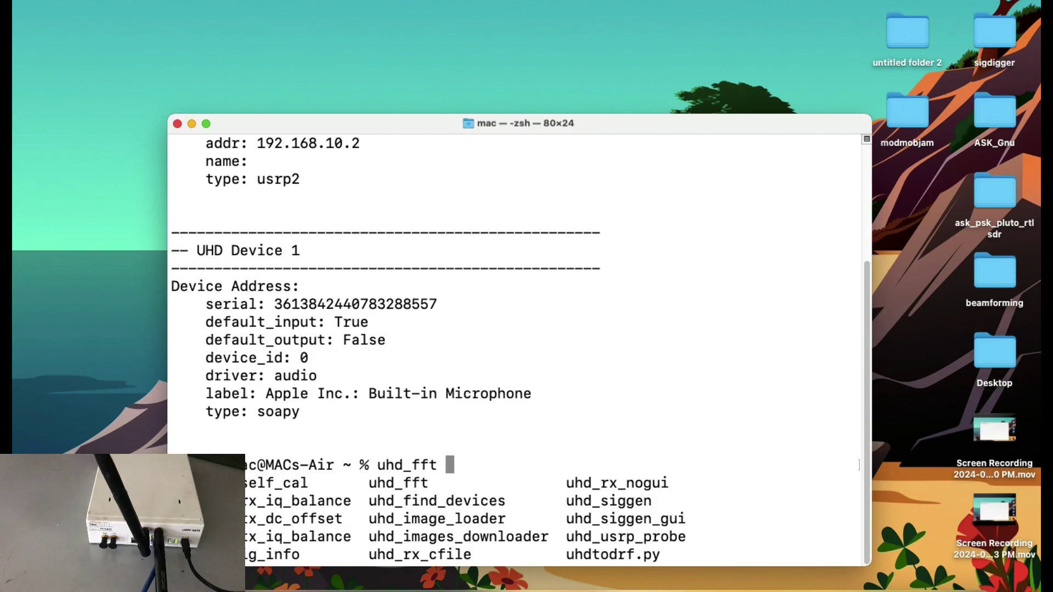
pyautogui.write('-h')
# Step: Run uhd_fft -h and scroll through its help output
pyautogui.press('Return')
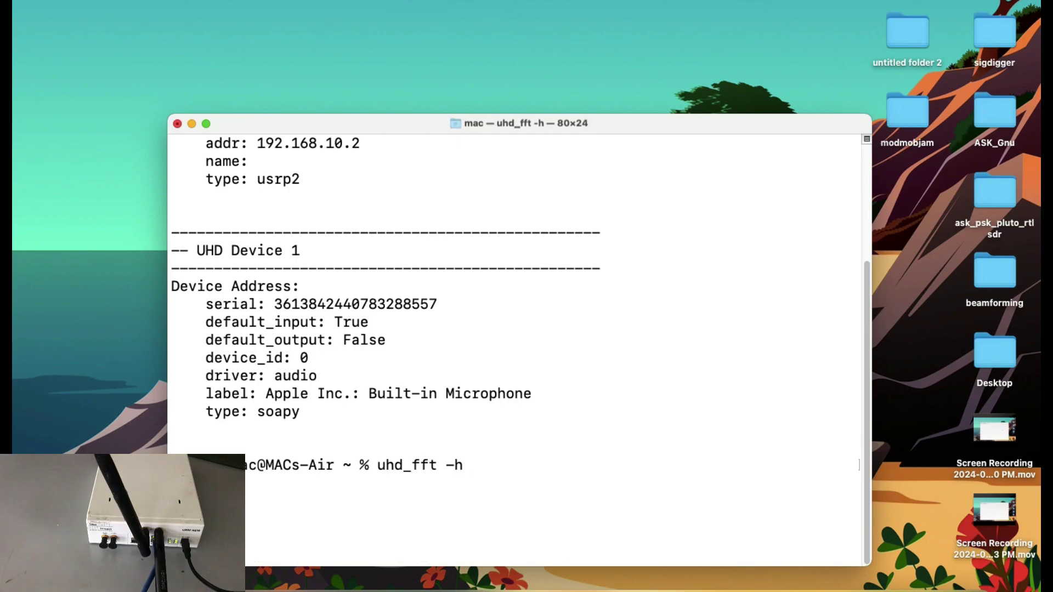
pyautogui.scroll(3, 581, 389)
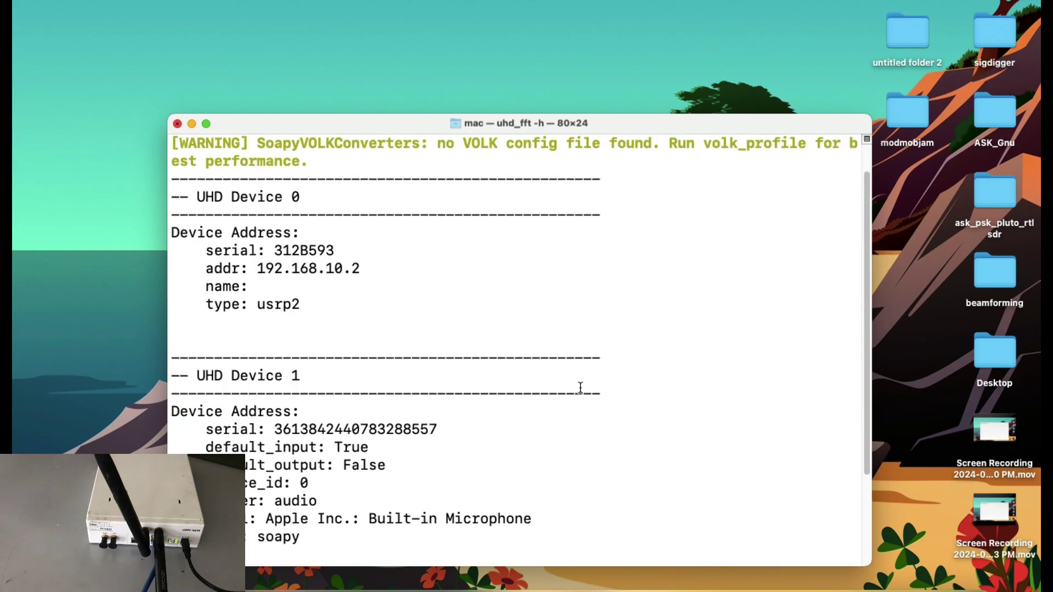
pyautogui.scroll(-10, 581, 387)
pyautogui.scroll(8, 580, 387)
pyautogui.scroll(-10, 581, 388)
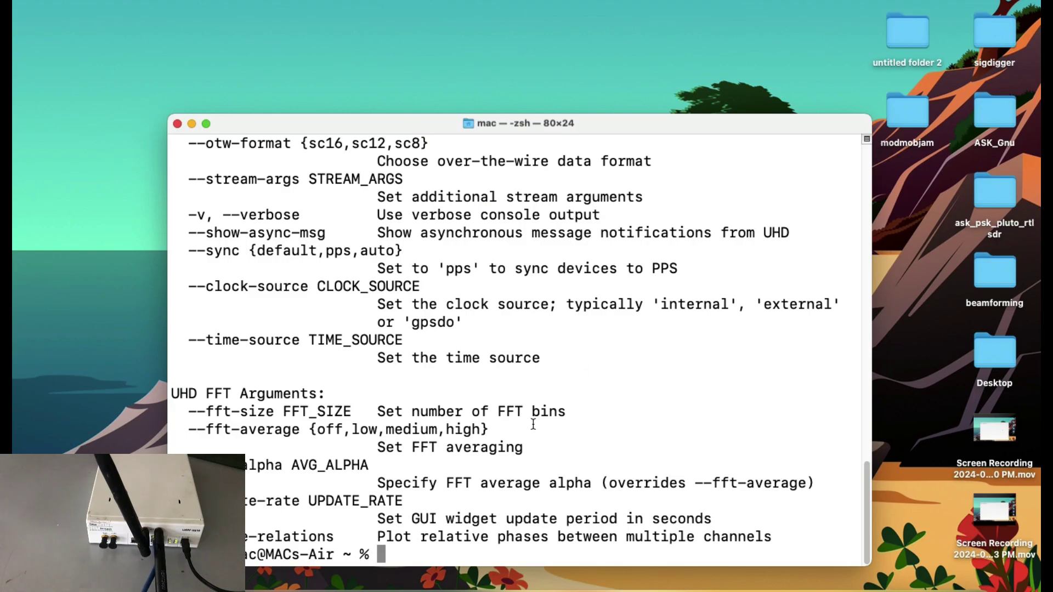
# Step: Enlarge the Terminal text two steps and move the window up-left, erasing the partial command
pyautogui.write('uhd')
pyautogui.press('super+equal')
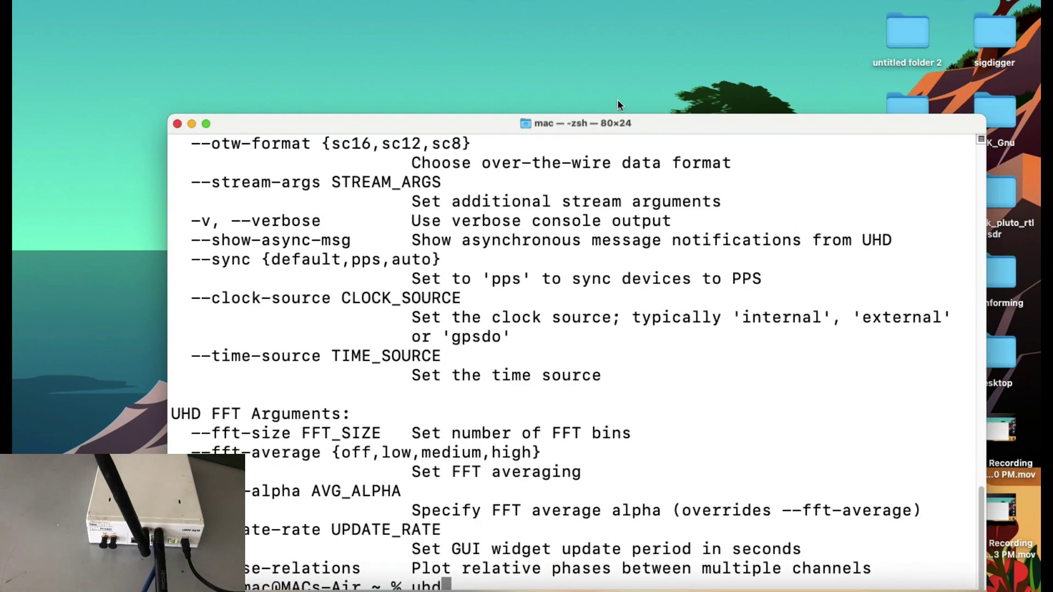
pyautogui.press('super+equal')
pyautogui.moveTo(595, 125); pyautogui.dragTo(535, 50)
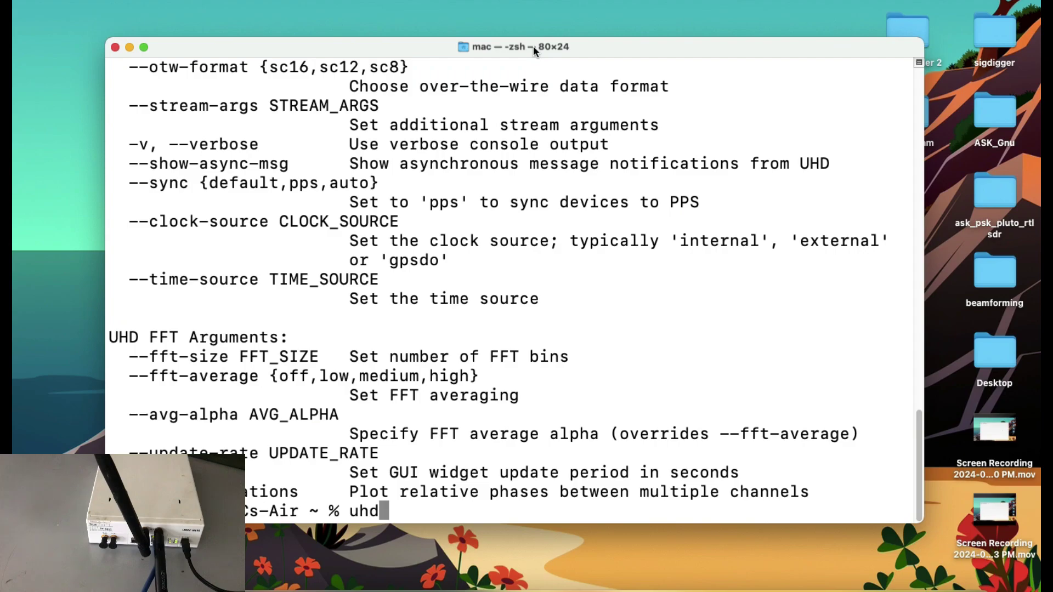
pyautogui.press('BackSpace')
pyautogui.press('BackSpace')
pyautogui.press('BackSpace')
# Step: Clear the screen and launch uhd_fft -f 935e6 to tune the analyzer to 935 MHz
pyautogui.write('clear')
pyautogui.press('Return')
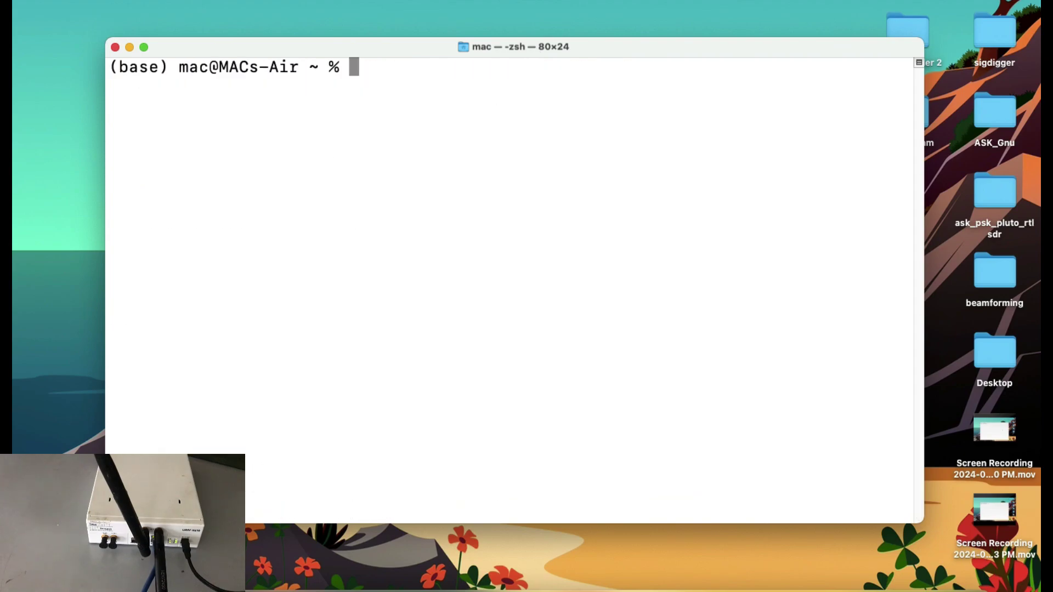
pyautogui.write('uhd_')
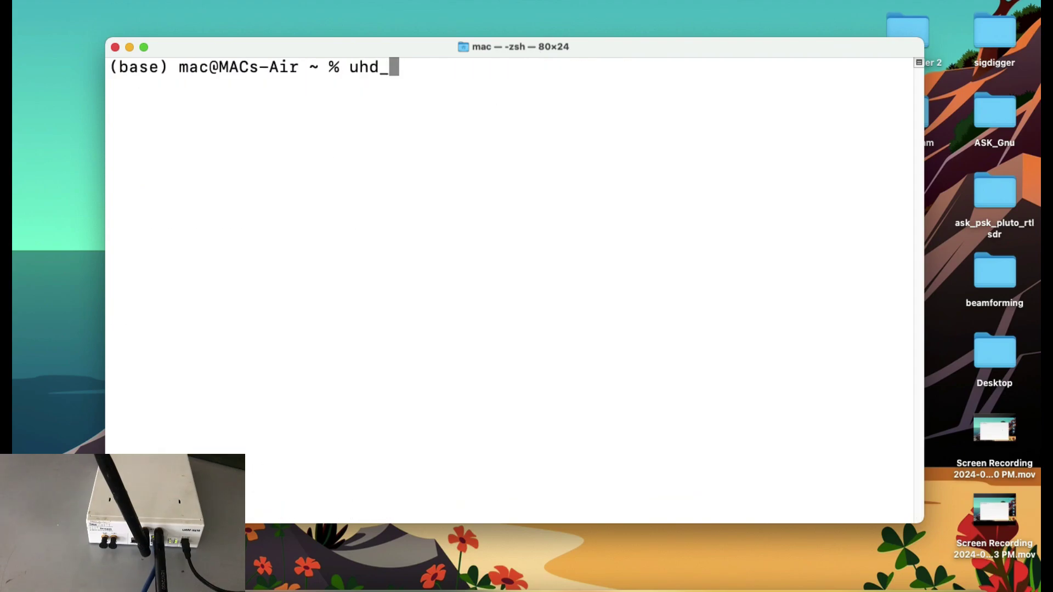
pyautogui.write('fft ')
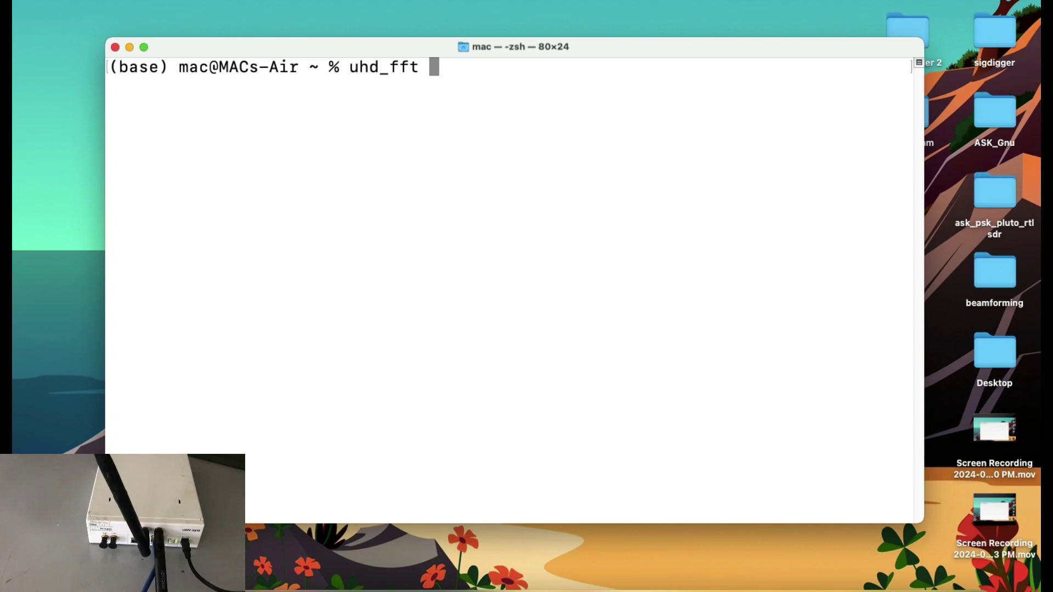
pyautogui.write('-f 935e6')
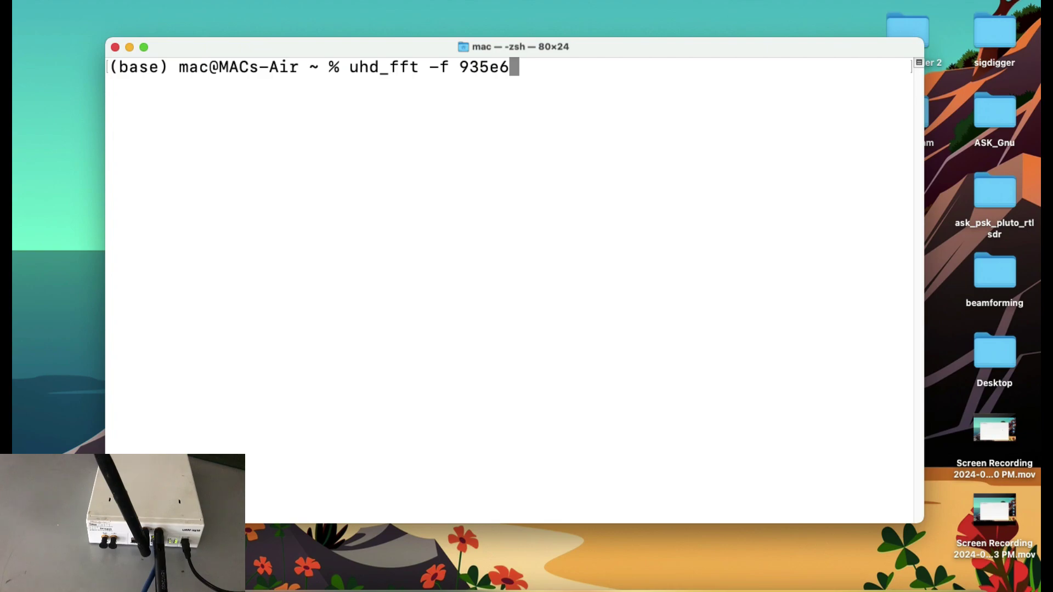
pyautogui.press('Return')
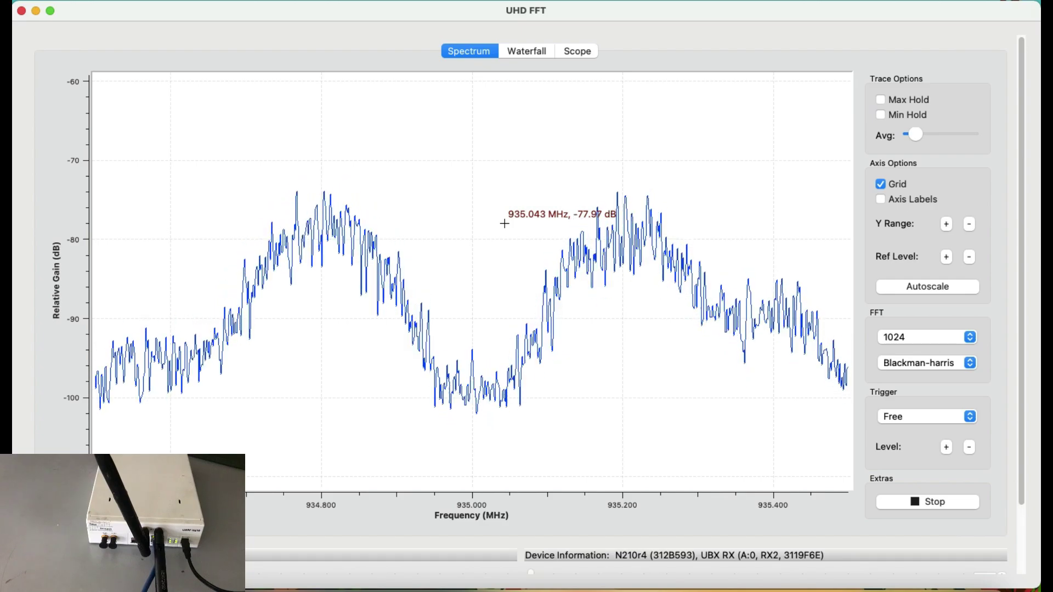
# Step: View the 935 MHz signal in the Waterfall and Scope tabs, then go back to Spectrum
pyautogui.click(516, 50)
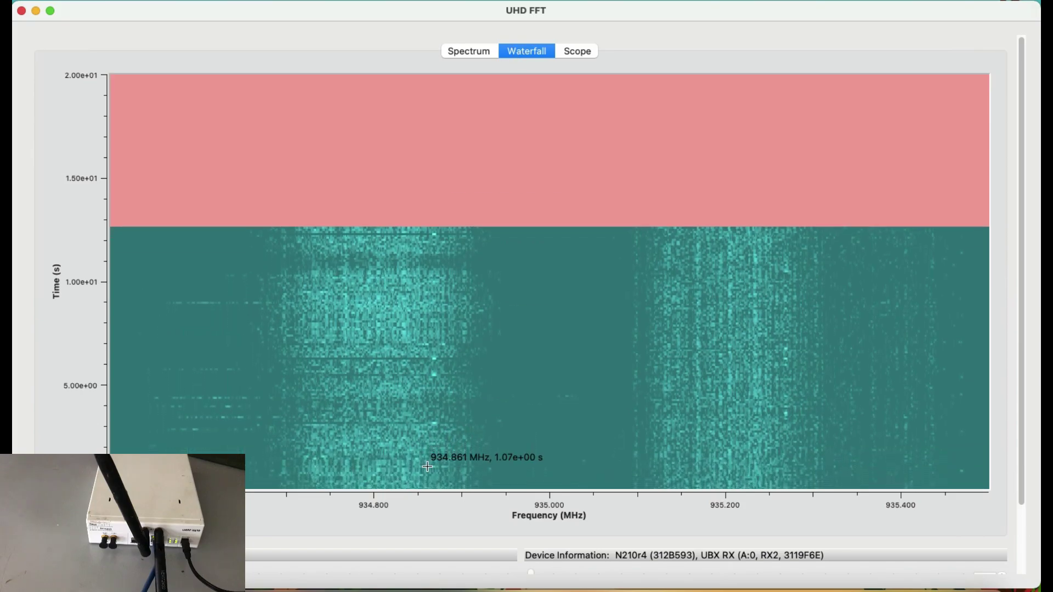
pyautogui.click(587, 53)
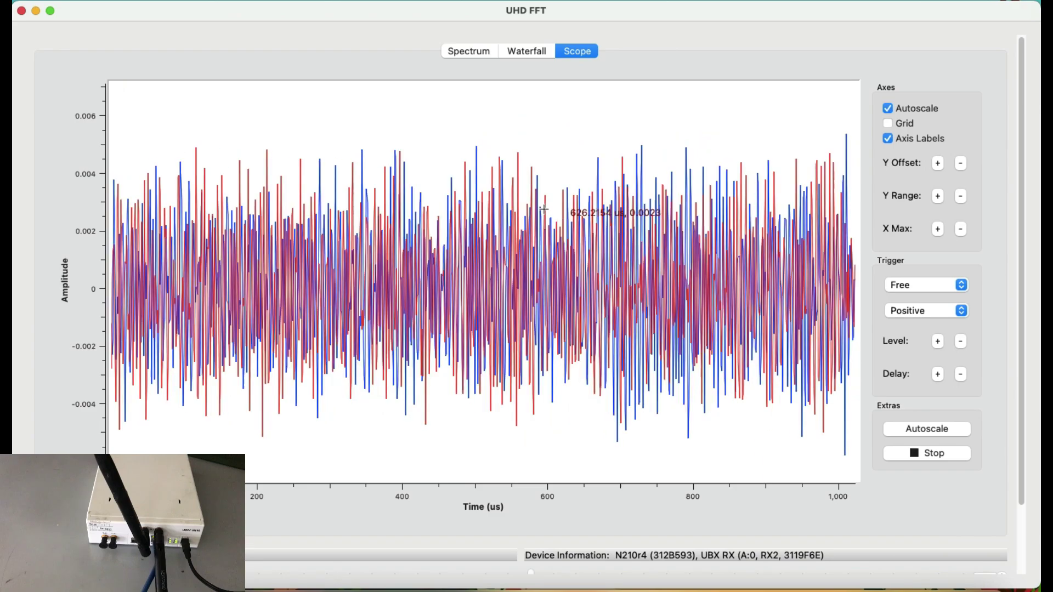
pyautogui.click(461, 58)
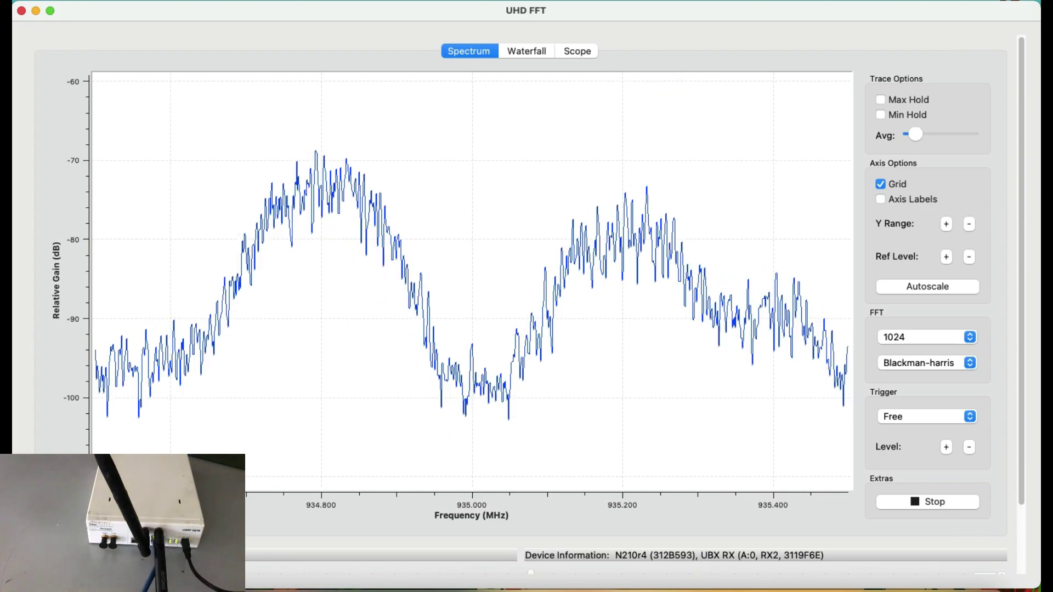
# Step: Auto-scale the spectrum's gain axis and stop its live updates
pyautogui.rightClick(459, 182)
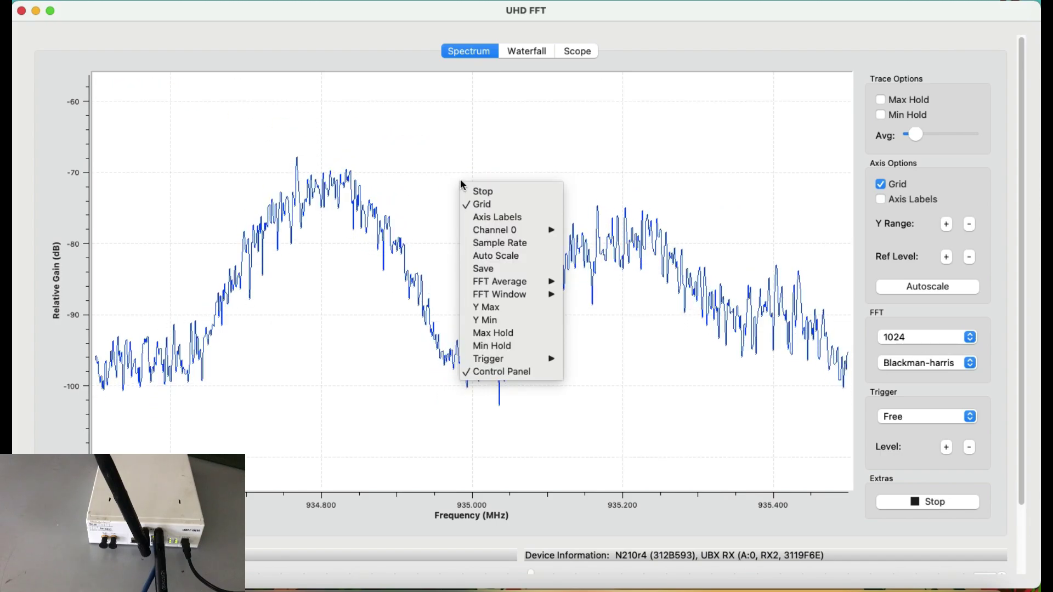
pyautogui.click(516, 256)
pyautogui.rightClick(491, 248)
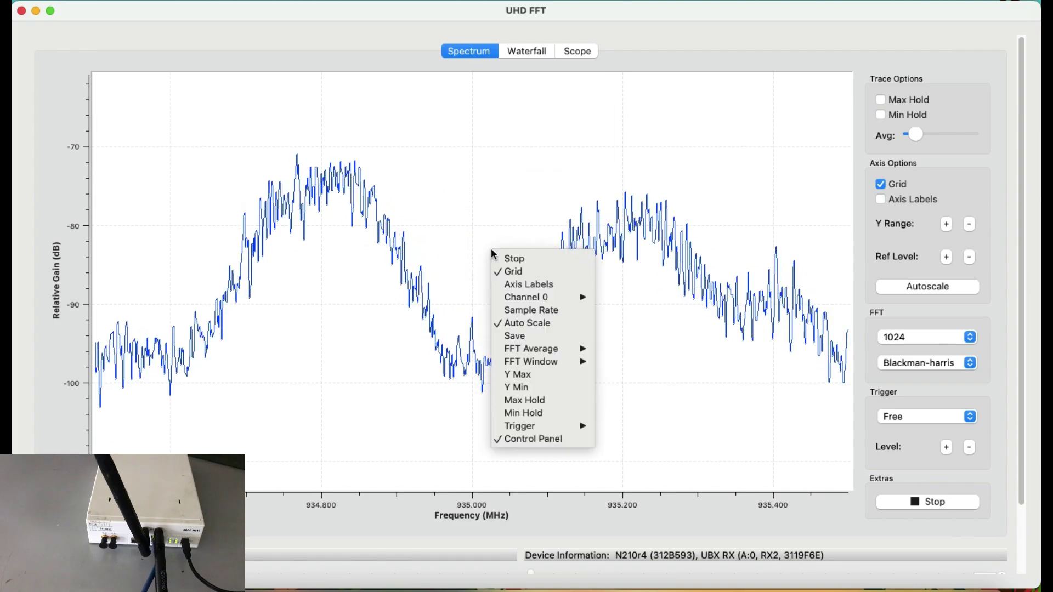
pyautogui.click(530, 261)
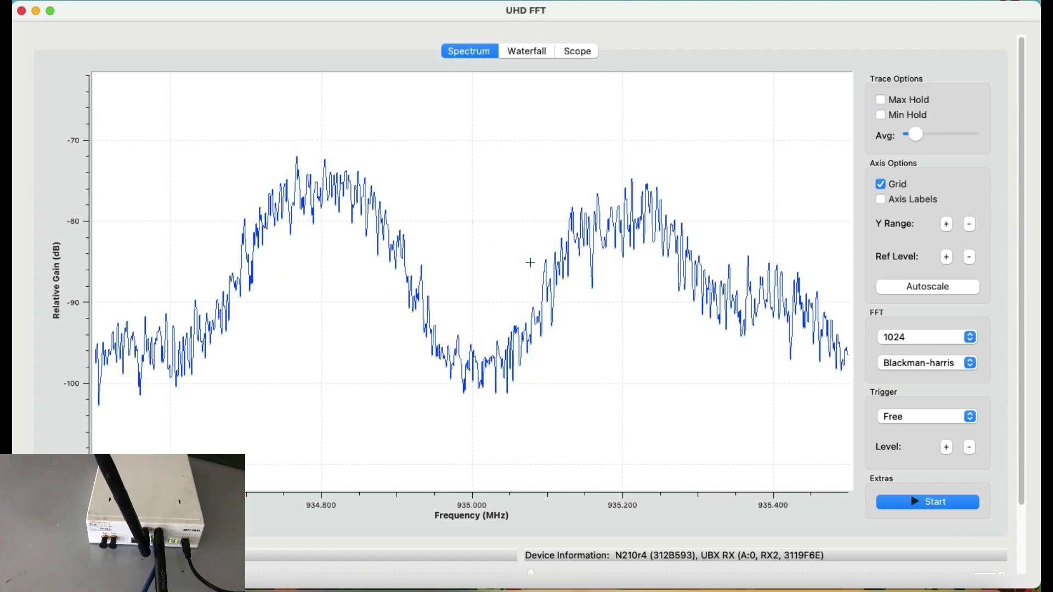
# Step: Dismiss the spectrum plot's options menu unchanged and switch to the waterfall view
pyautogui.rightClick(455, 241)
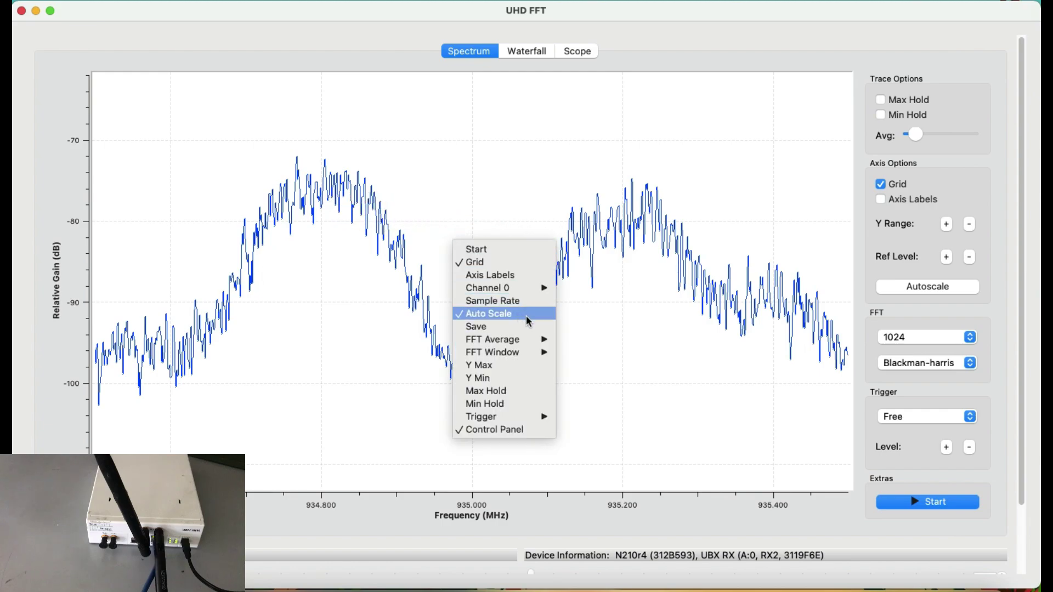
pyautogui.moveTo(531, 354)
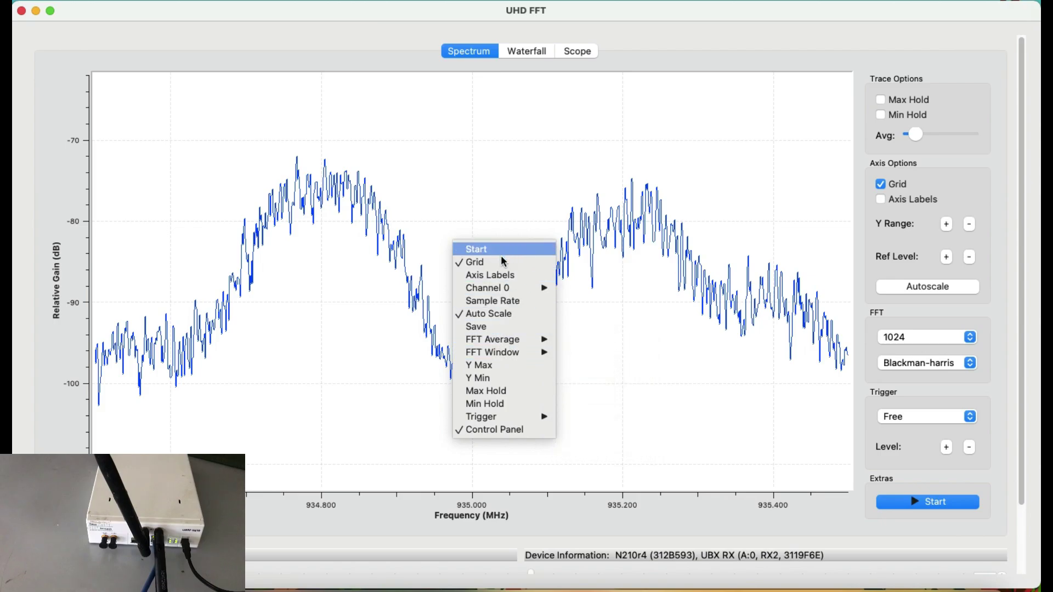
pyautogui.rightClick(492, 192)
pyautogui.click(439, 183)
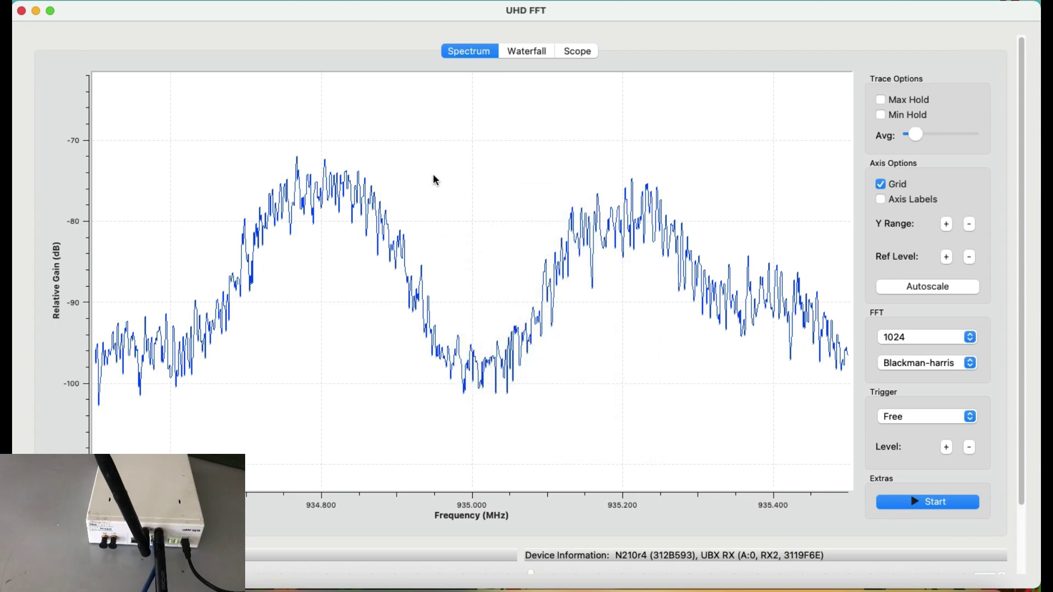
pyautogui.click(530, 55)
# Step: Switch to the scope view and turn on automatic scaling of its amplitude axis
pyautogui.rightClick(482, 230)
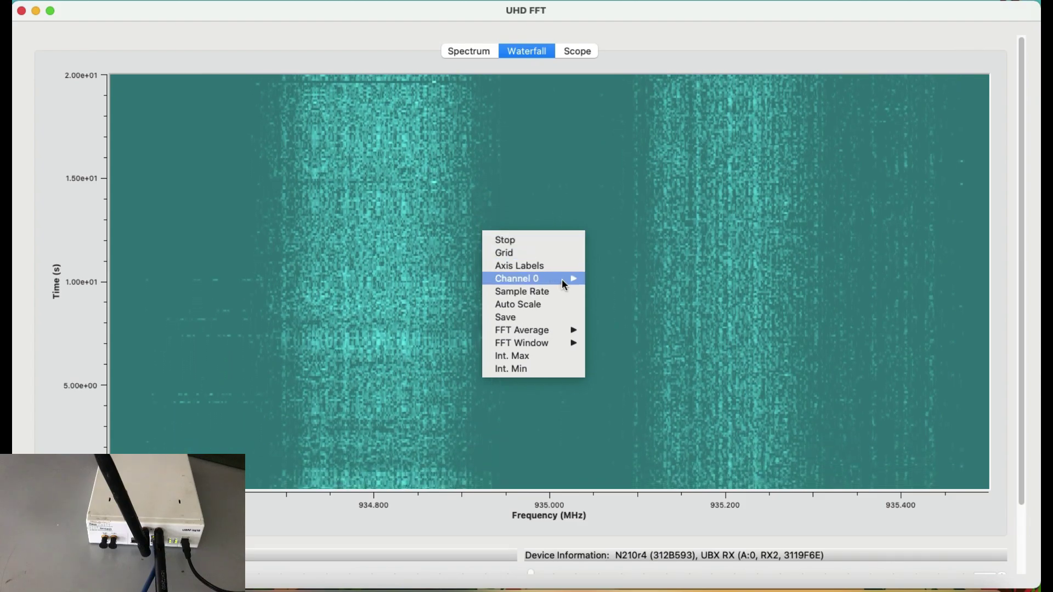
pyautogui.click(590, 57)
pyautogui.click(581, 51)
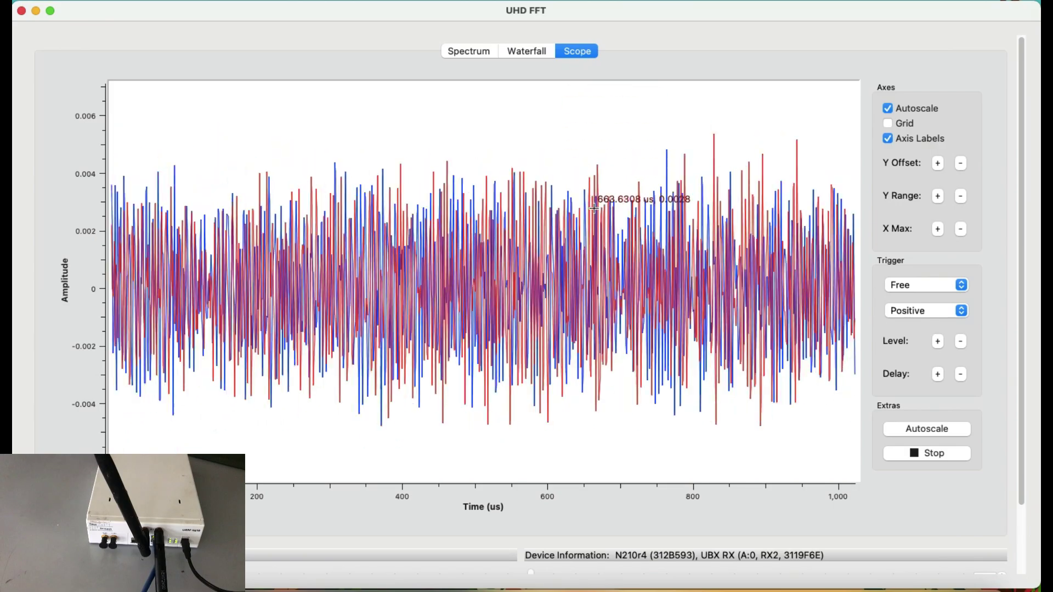
pyautogui.click(926, 431)
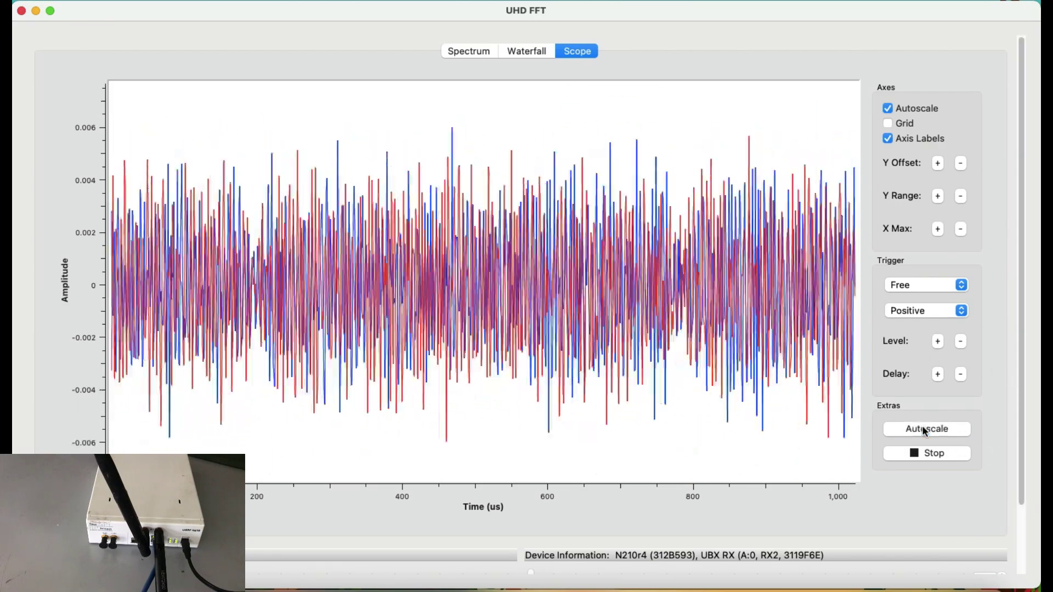
pyautogui.rightClick(549, 270)
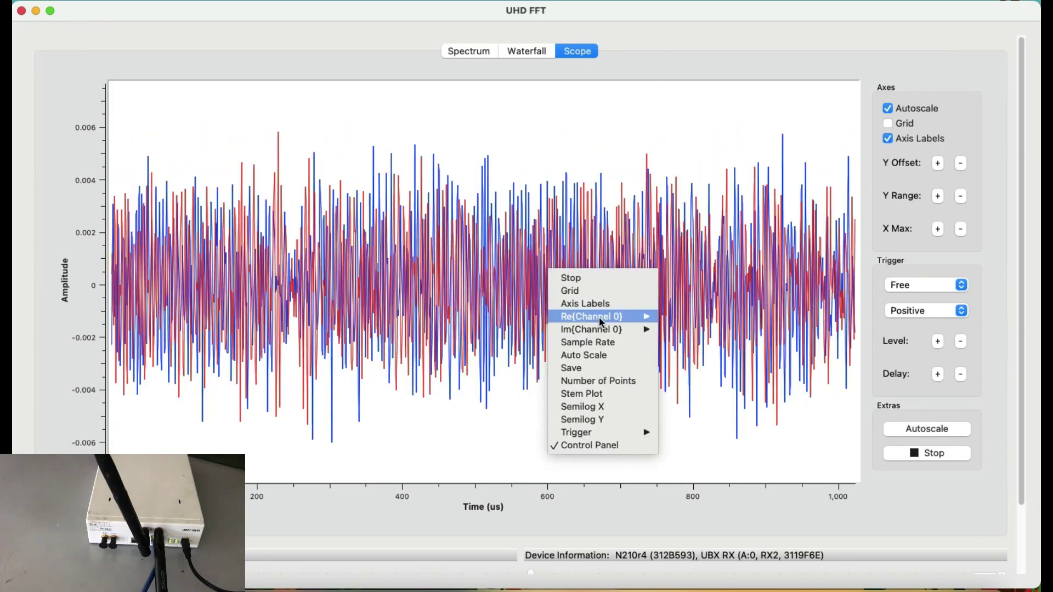
pyautogui.click(606, 357)
# Step: Show the scope's control panel, increase Y Range, and return to the spectrum view
pyautogui.rightClick(536, 265)
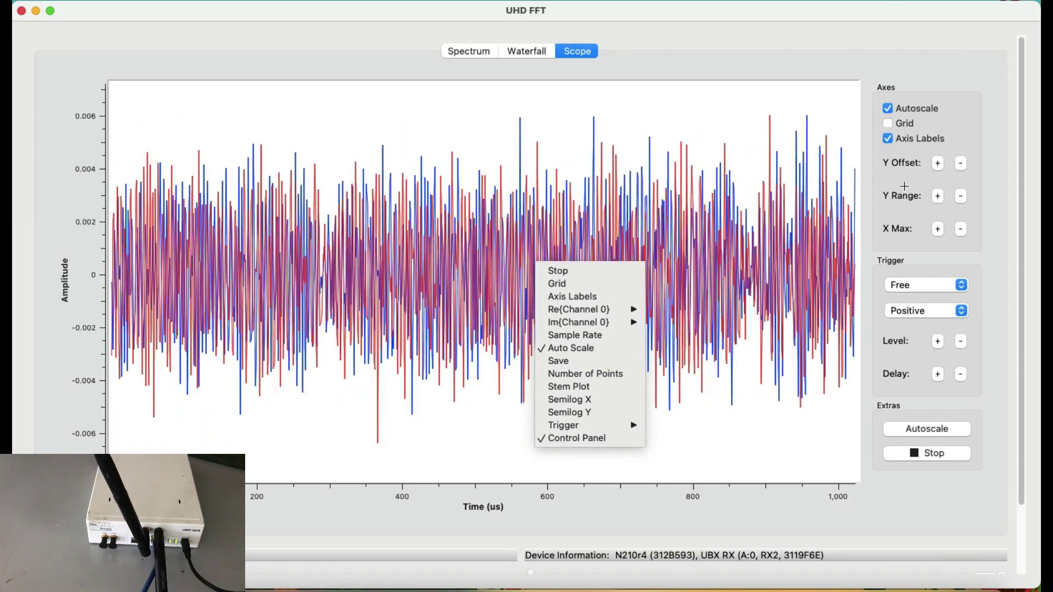
pyautogui.click(585, 442)
pyautogui.rightClick(533, 242)
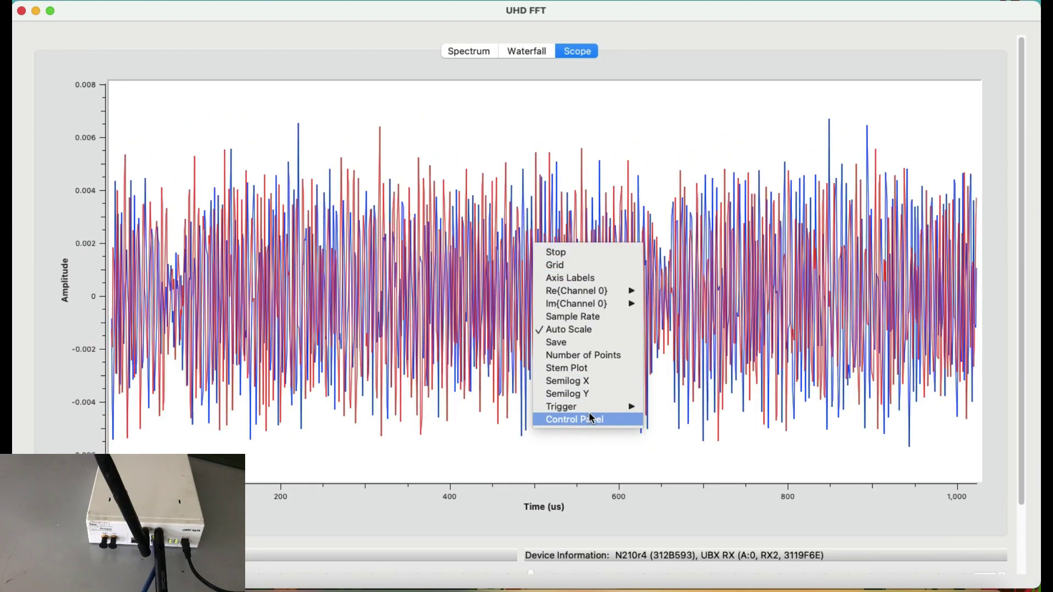
pyautogui.click(590, 419)
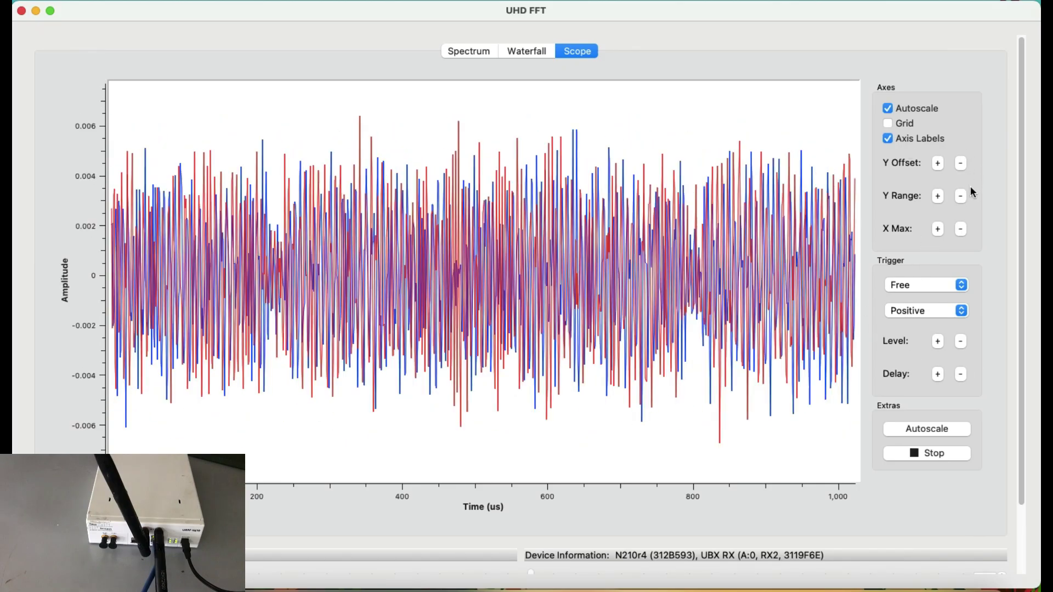
pyautogui.click(938, 198)
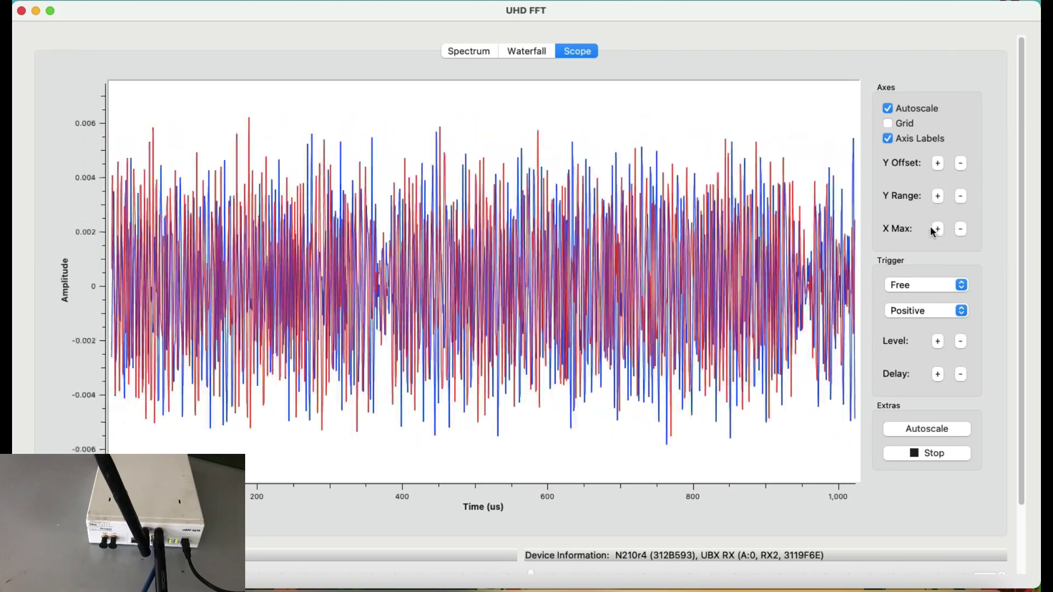
pyautogui.click(469, 52)
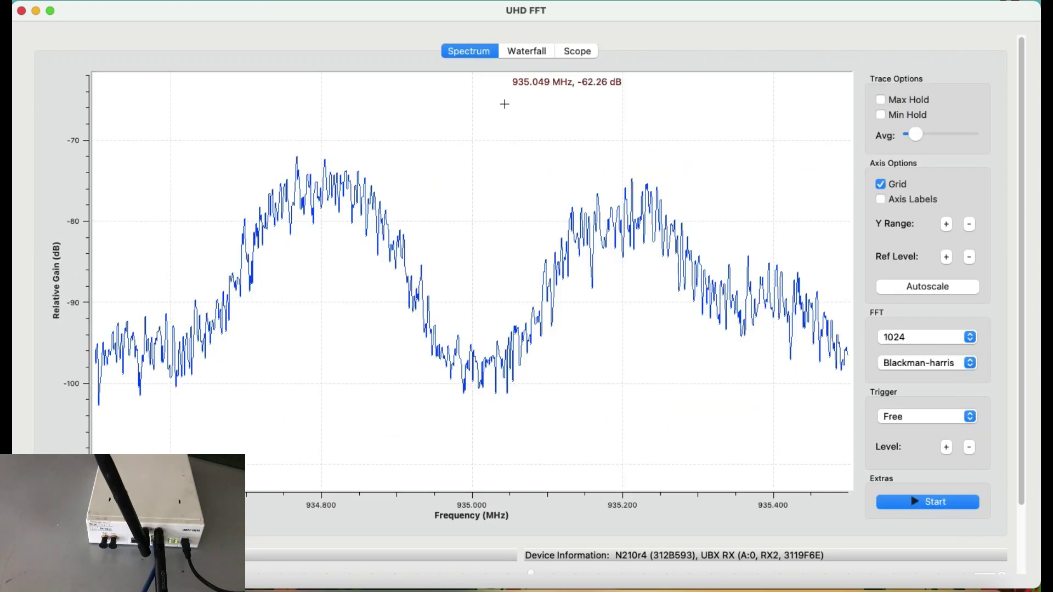
# Step: Restart spectrum acquisition and scroll down to the receiver settings (RX2, 1.0M, gain 19.0)
pyautogui.rightClick(494, 183)
pyautogui.click(510, 189)
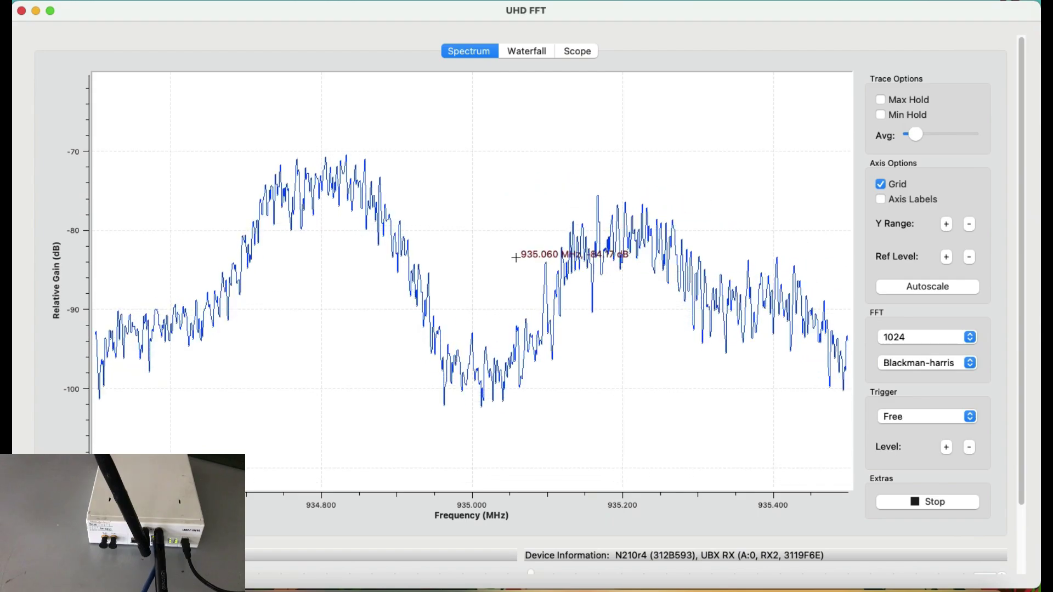
pyautogui.moveTo(1022, 102); pyautogui.dragTo(1011, 278)
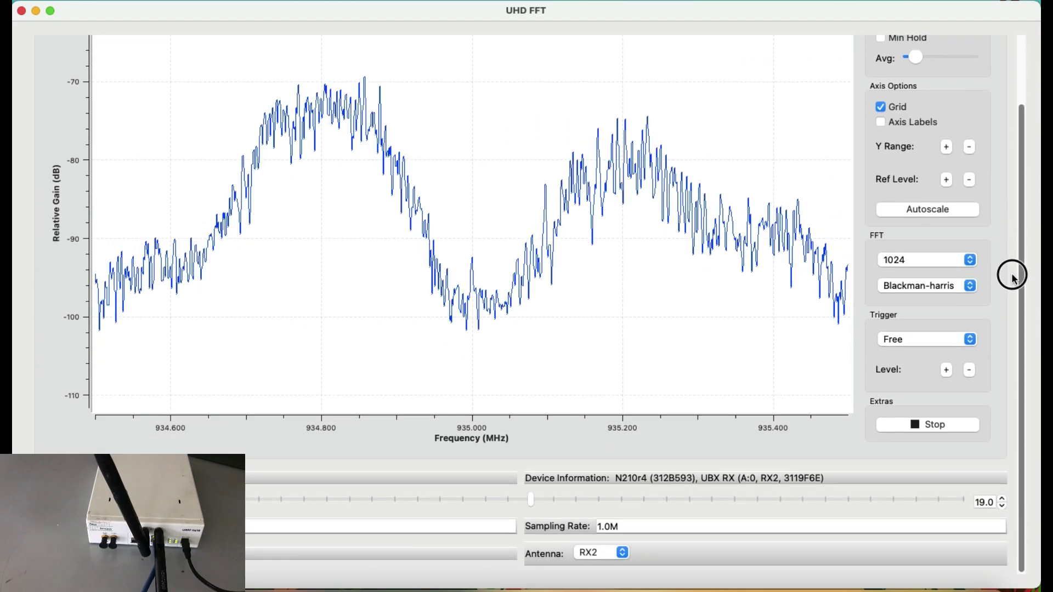
pyautogui.click(624, 554)
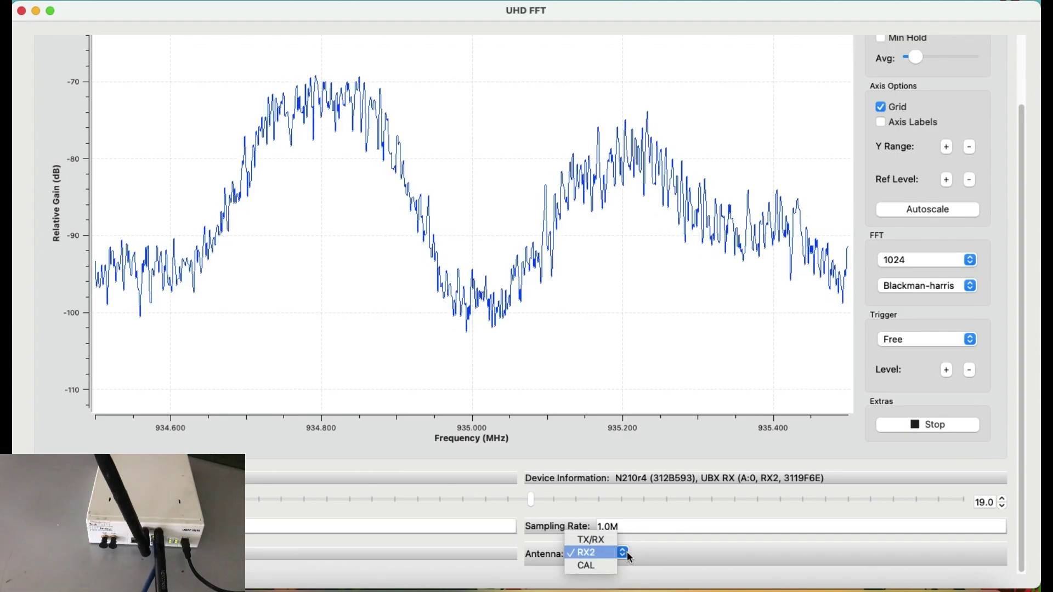
pyautogui.click(612, 540)
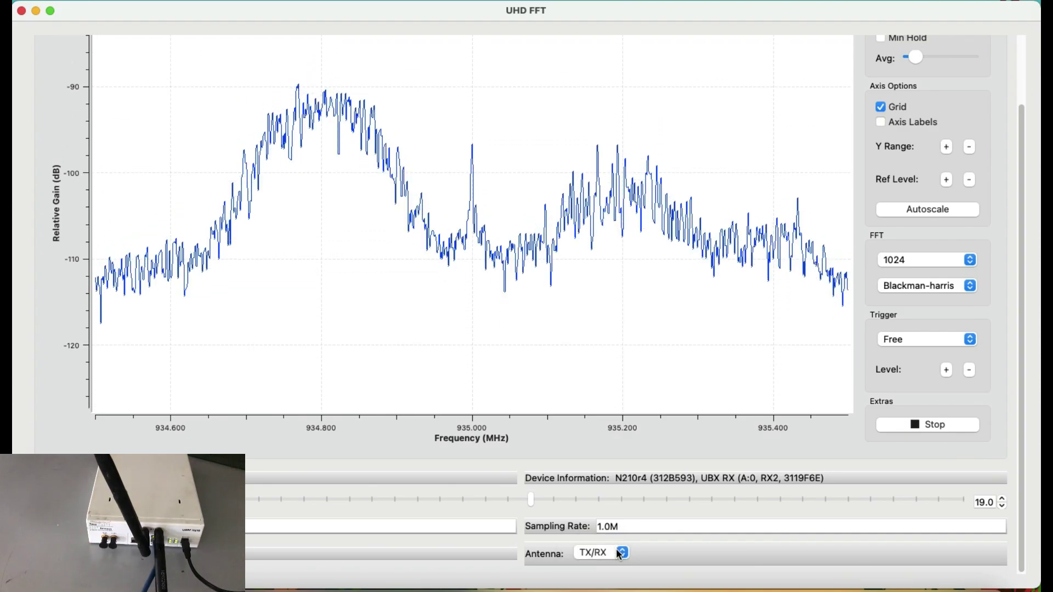
pyautogui.click(619, 554)
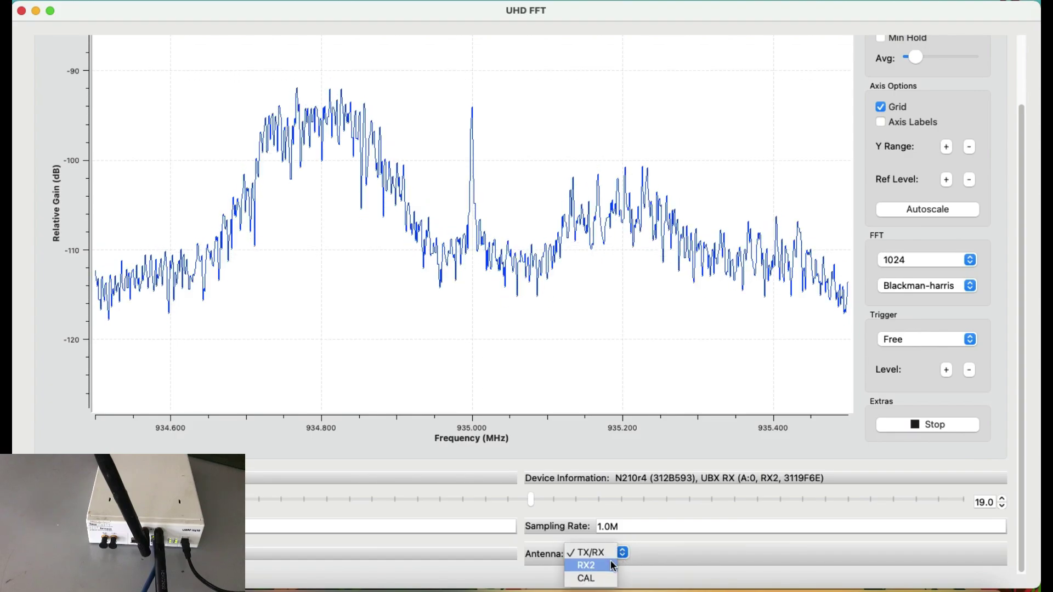
pyautogui.click(612, 566)
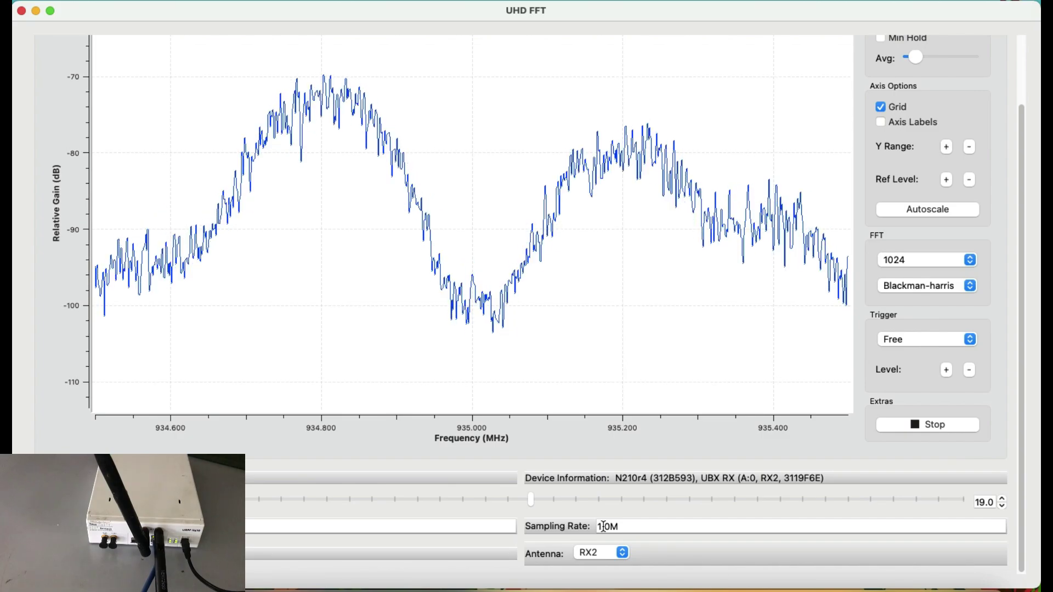
# Step: Change the sampling rate from 1.0M to 10.0M, widening the spectrum to 930–940 MHz
pyautogui.click(604, 527)
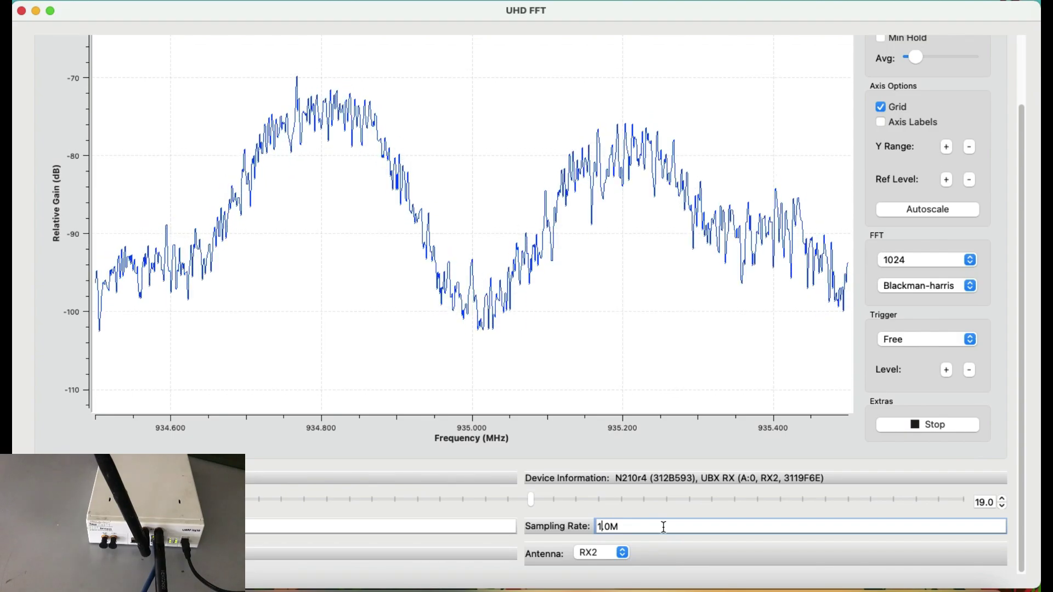
pyautogui.write('0')
pyautogui.press('Return')
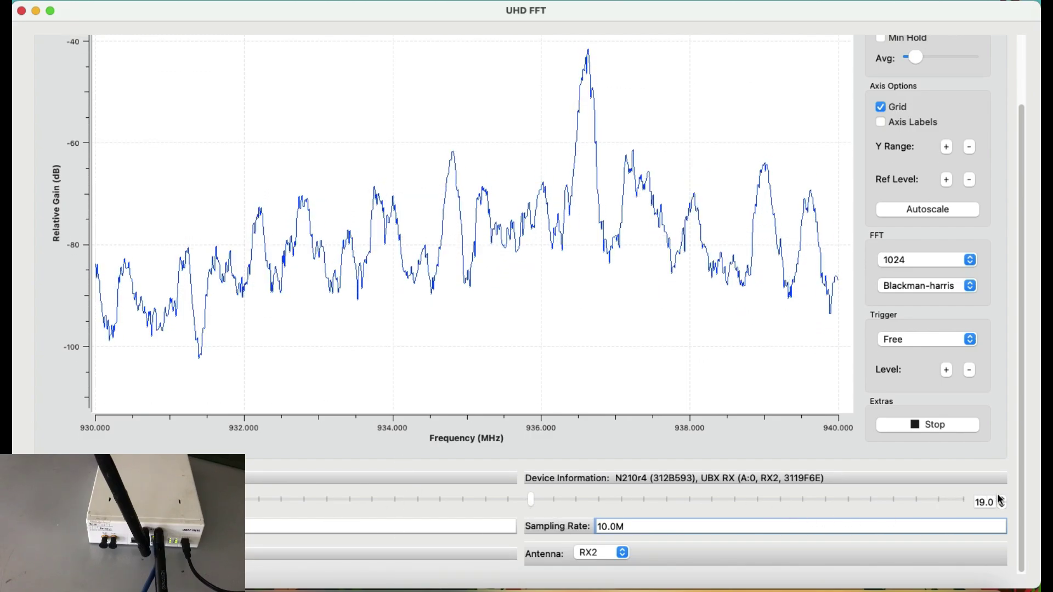
# Step: Raise the receive gain from 19.0 to 29.0, overshooting to 32.0 before stepping back
pyautogui.click(1002, 499)
pyautogui.click(1002, 500)
pyautogui.click(1002, 499)
pyautogui.click(1001, 499)
pyautogui.scroll(9, 1002, 501)
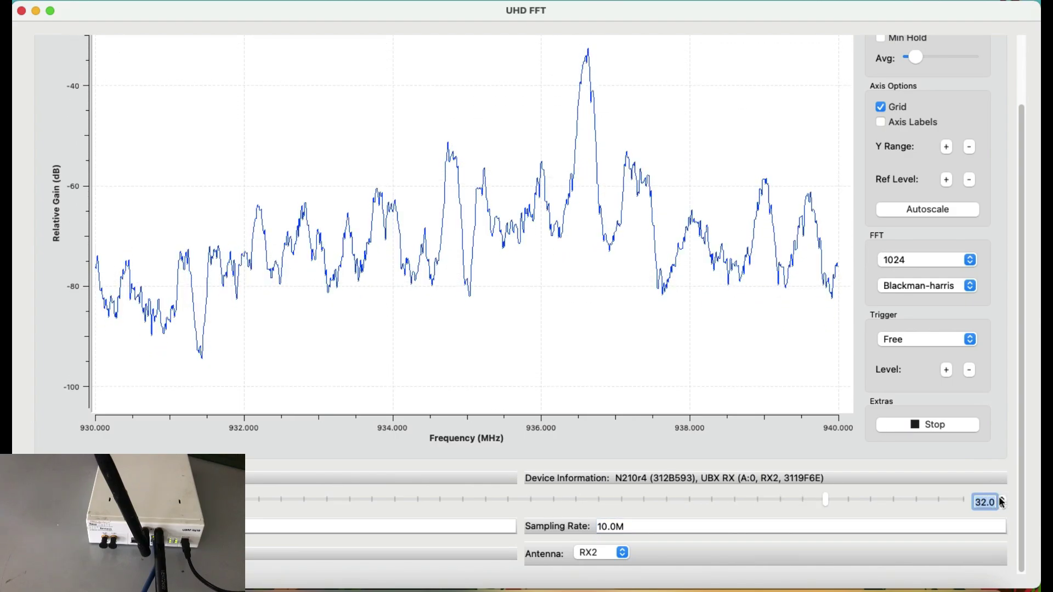
pyautogui.click(1002, 507)
pyautogui.click(1001, 507)
pyautogui.click(1001, 507)
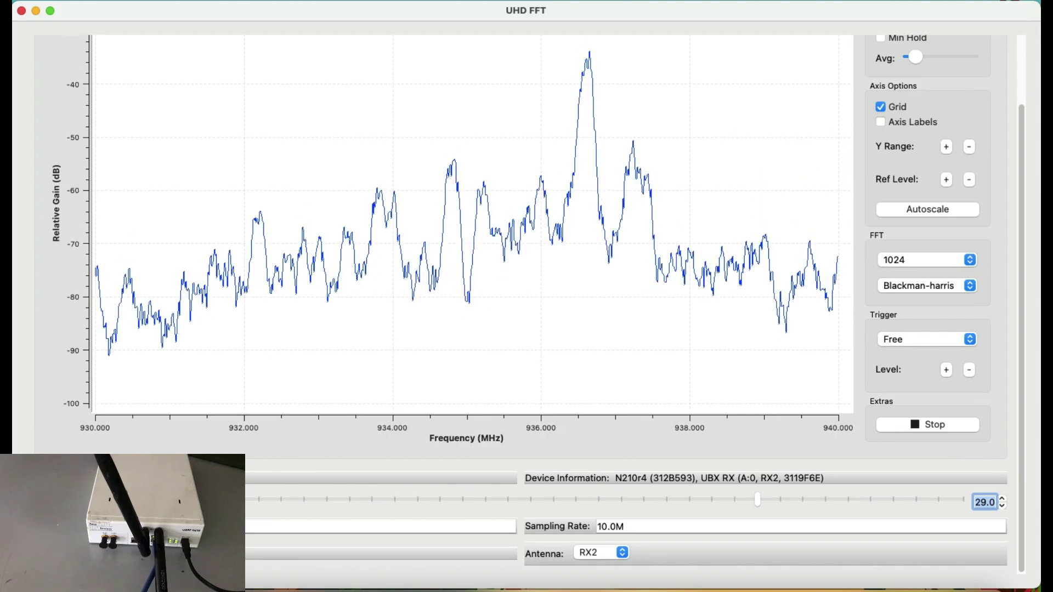
pyautogui.press('Tab')
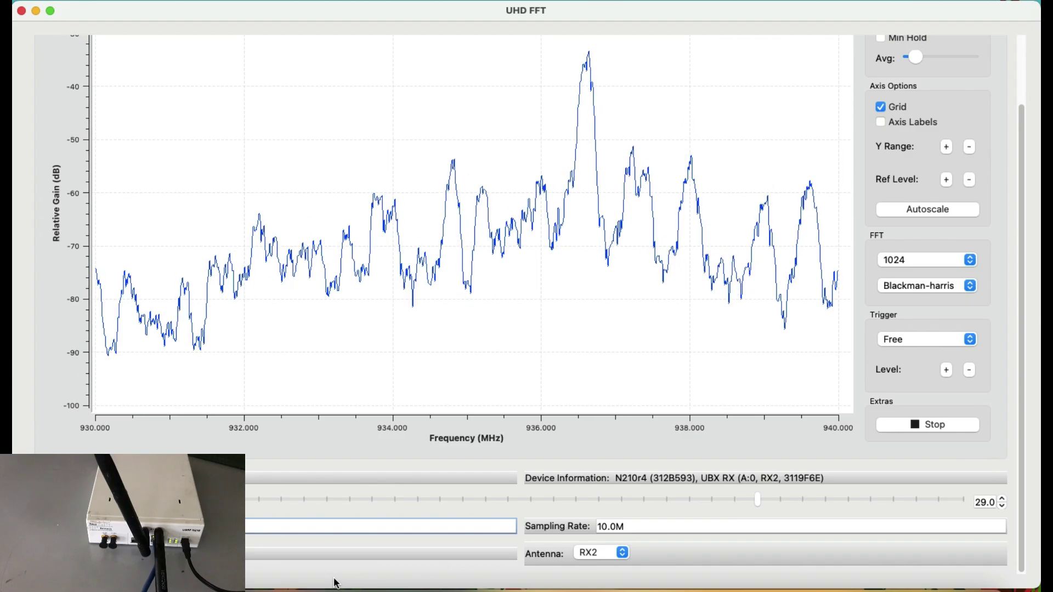
# Step: Tune to the 2.45 GHz Wi-Fi band, then to the FM broadcast band around 99–109 MHz
pyautogui.press('Return')
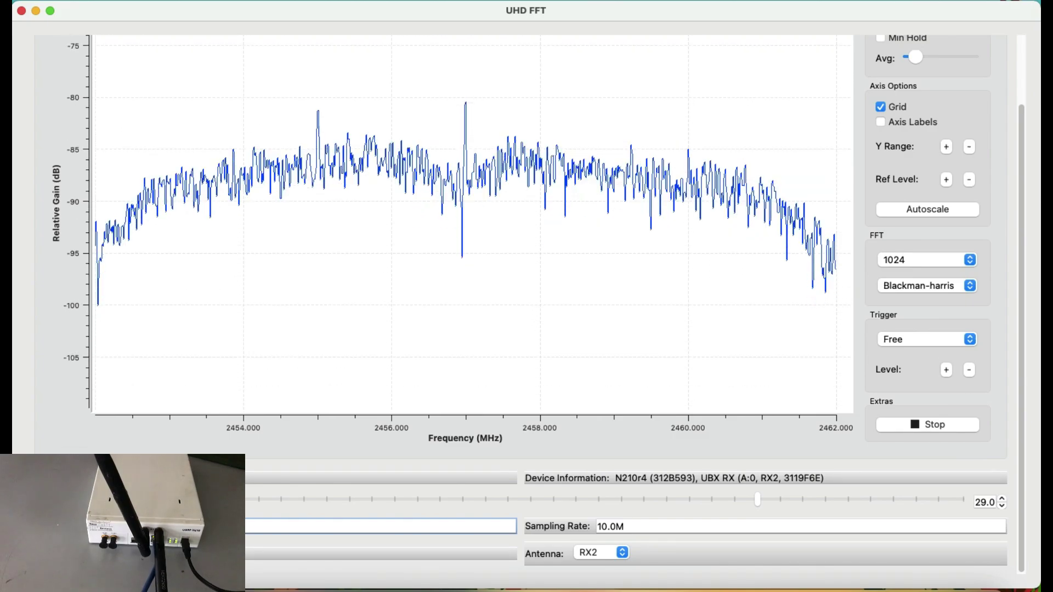
pyautogui.press('Return')
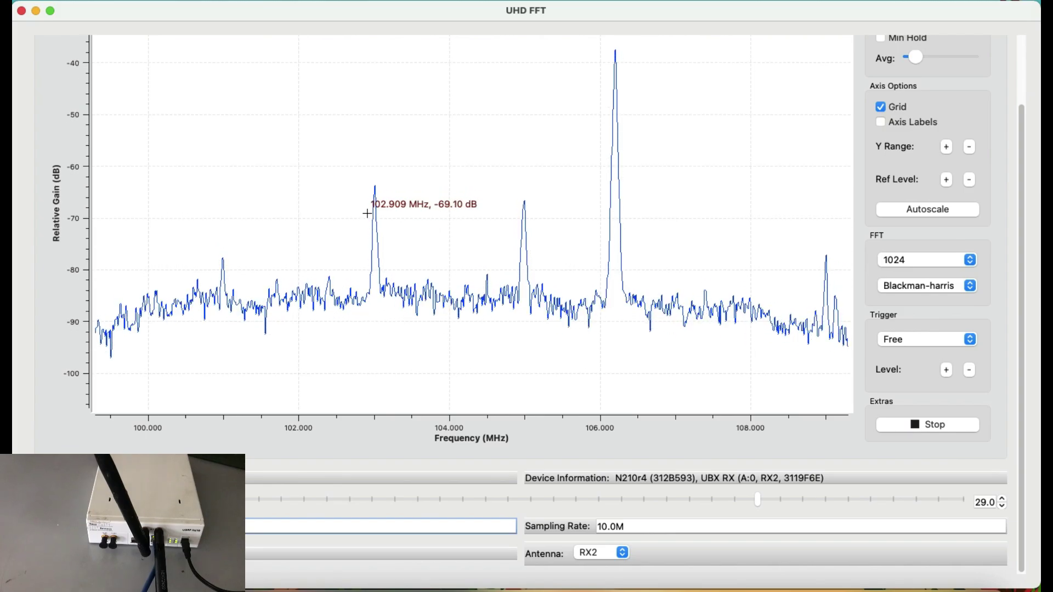
# Step: Tune to ADS-B at 1090 MHz, then another band, then GPS L1 at 1575 MHz
pyautogui.press('Return')
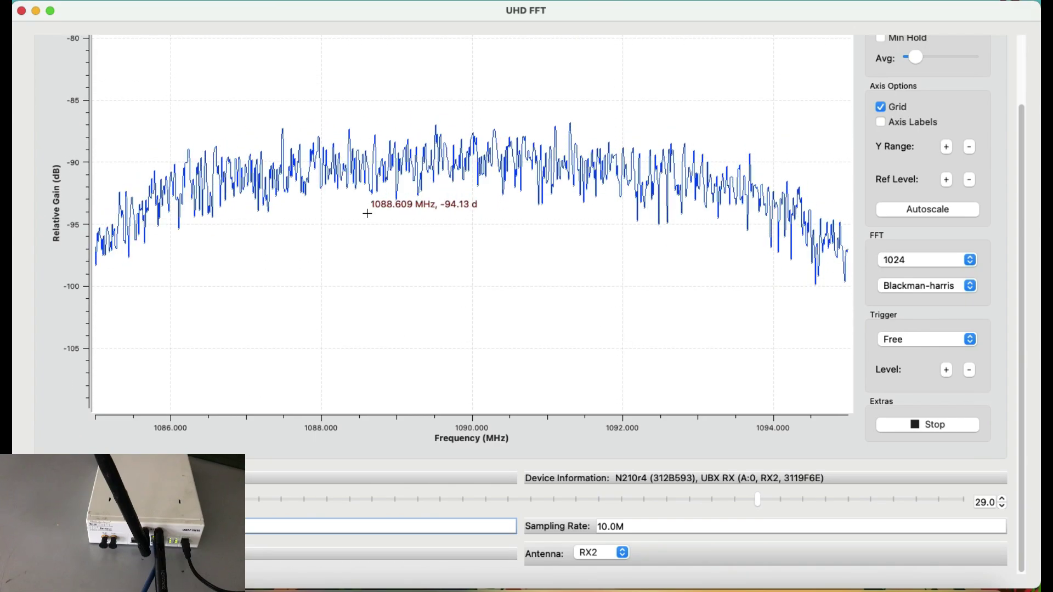
pyautogui.press('Return')
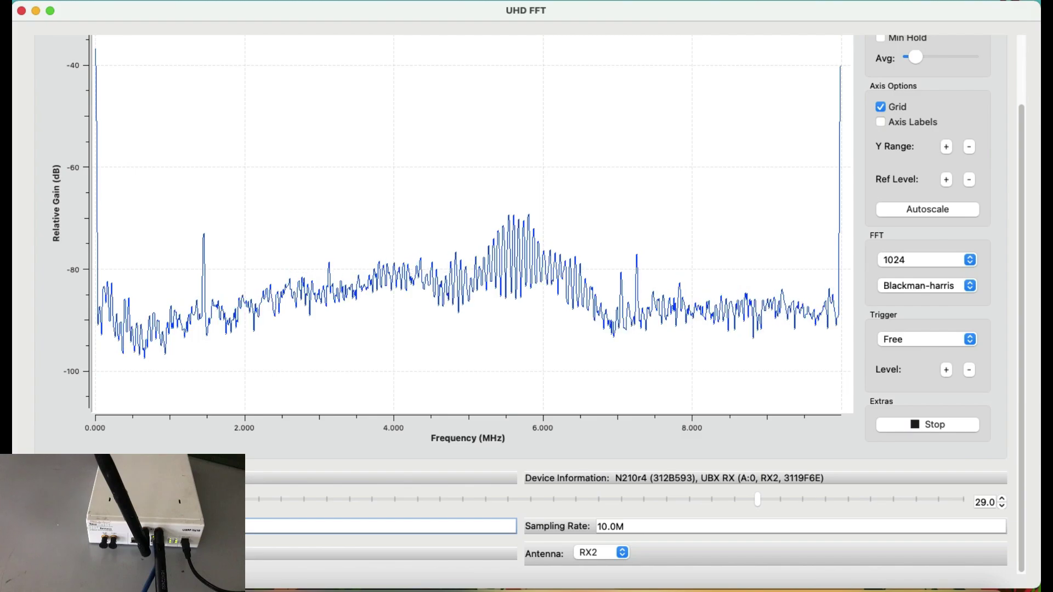
pyautogui.press('Return')
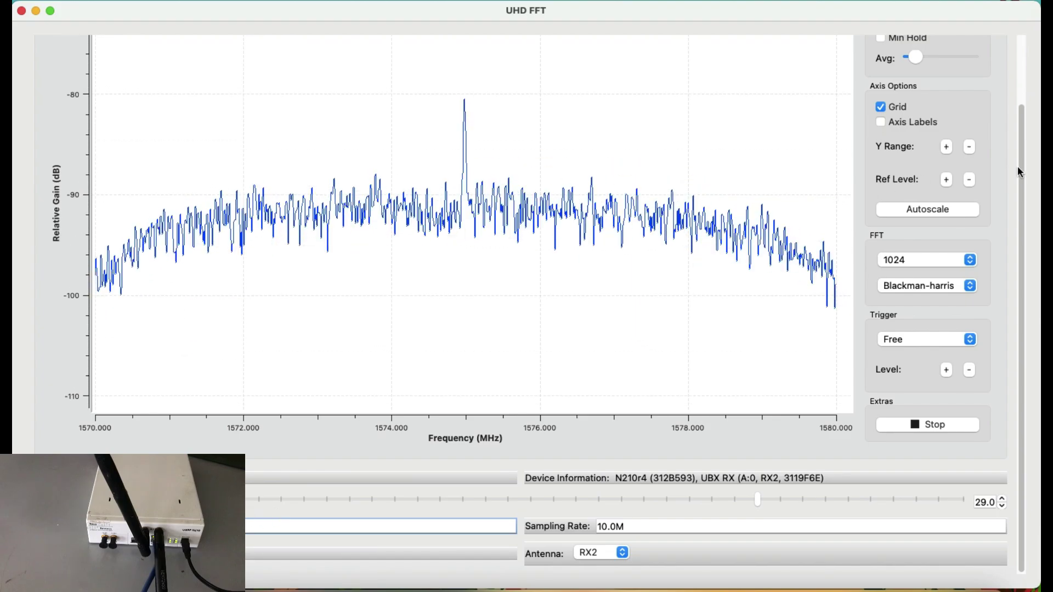
# Step: View the Waterfall and Scope displays, return to Spectrum, and show the FFT window-type list
pyautogui.moveTo(1025, 110); pyautogui.dragTo(1025, 58)
pyautogui.click(537, 55)
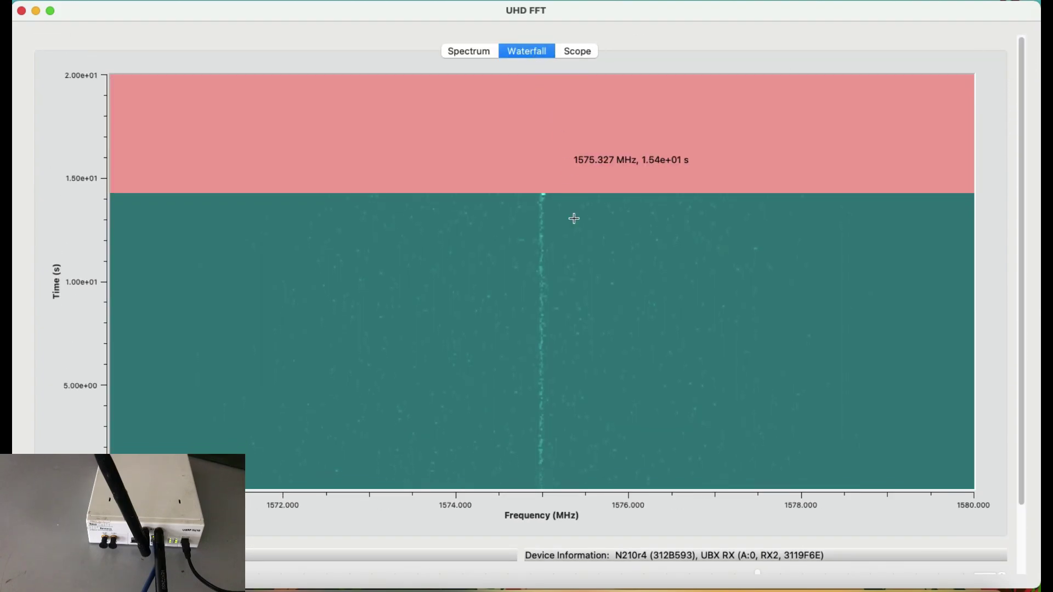
pyautogui.click(582, 55)
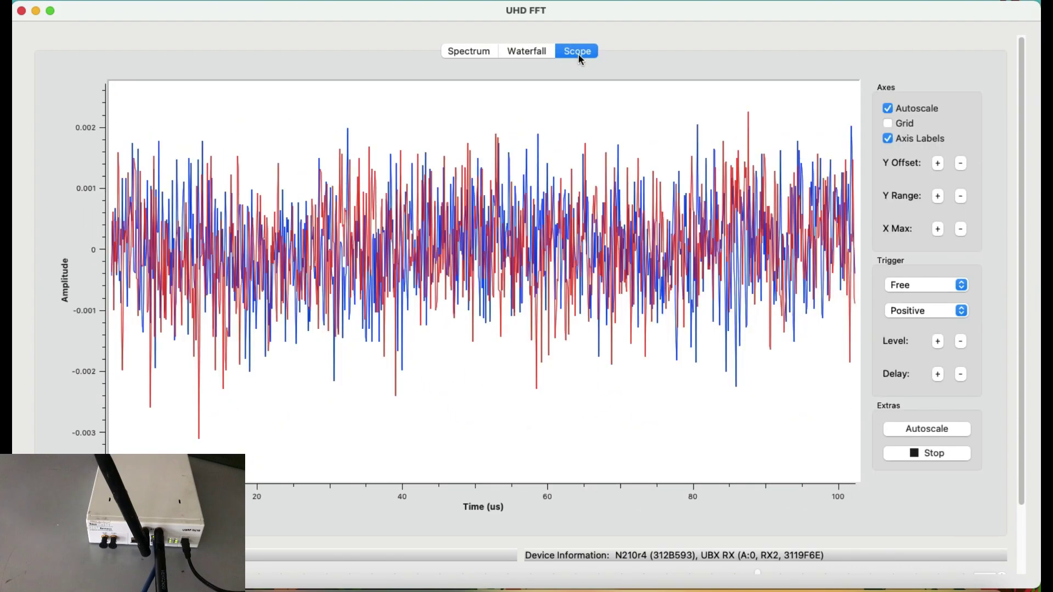
pyautogui.click(475, 52)
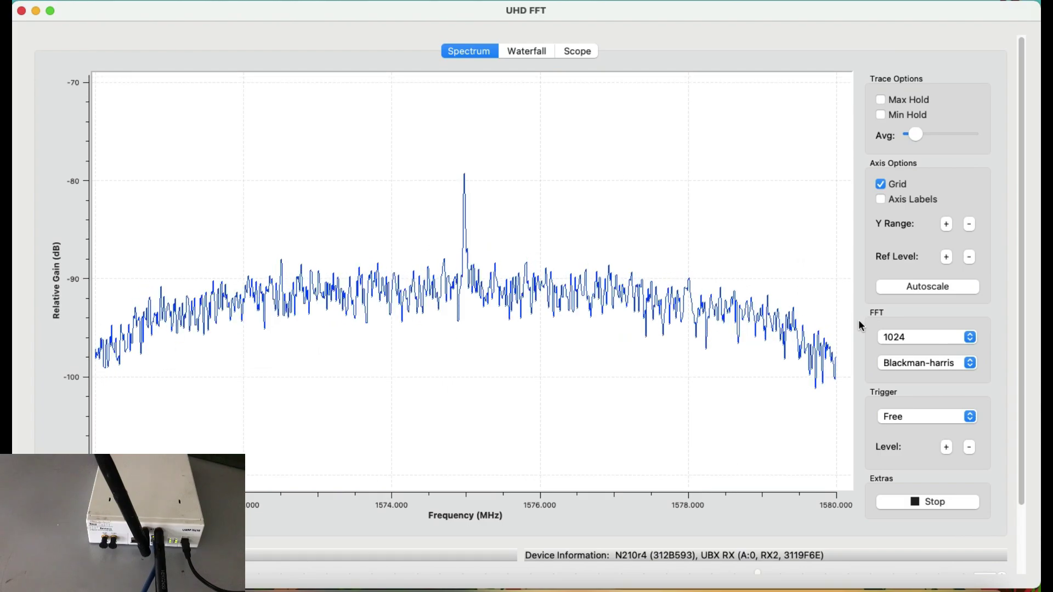
pyautogui.click(972, 366)
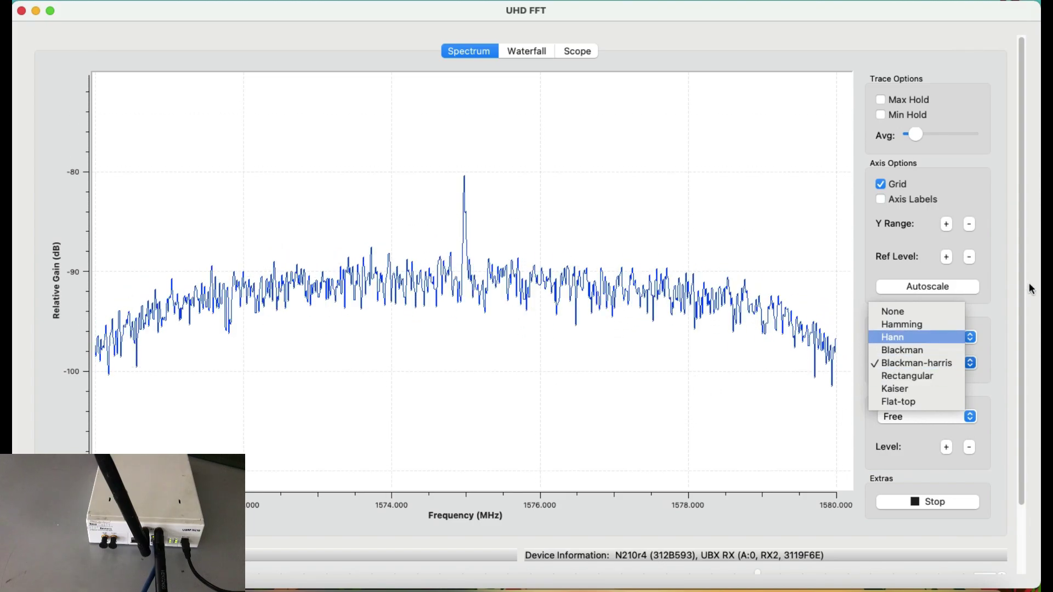
# Step: Close the window-type list keeping Blackman-harris, and dismiss the plot's context menu unused
pyautogui.press('Escape')
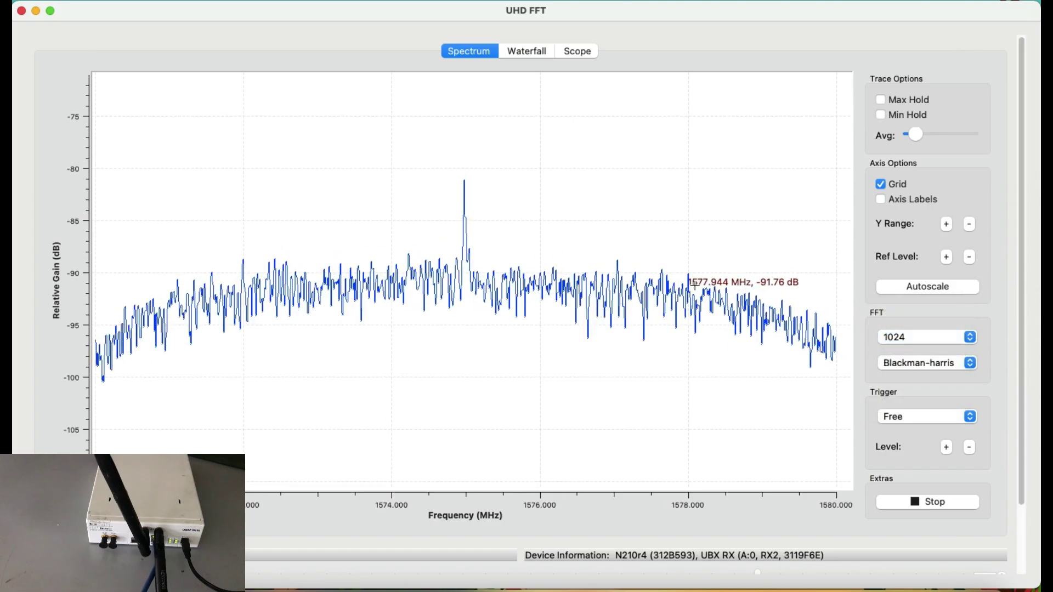
pyautogui.rightClick(654, 305)
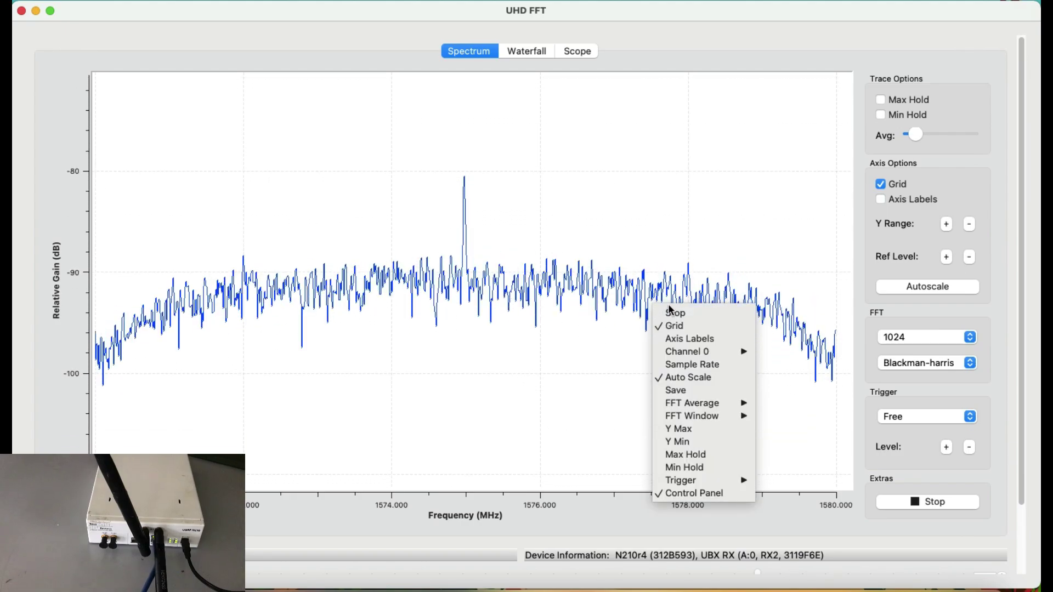
pyautogui.click(1019, 241)
pyautogui.scroll(-2, 1020, 242)
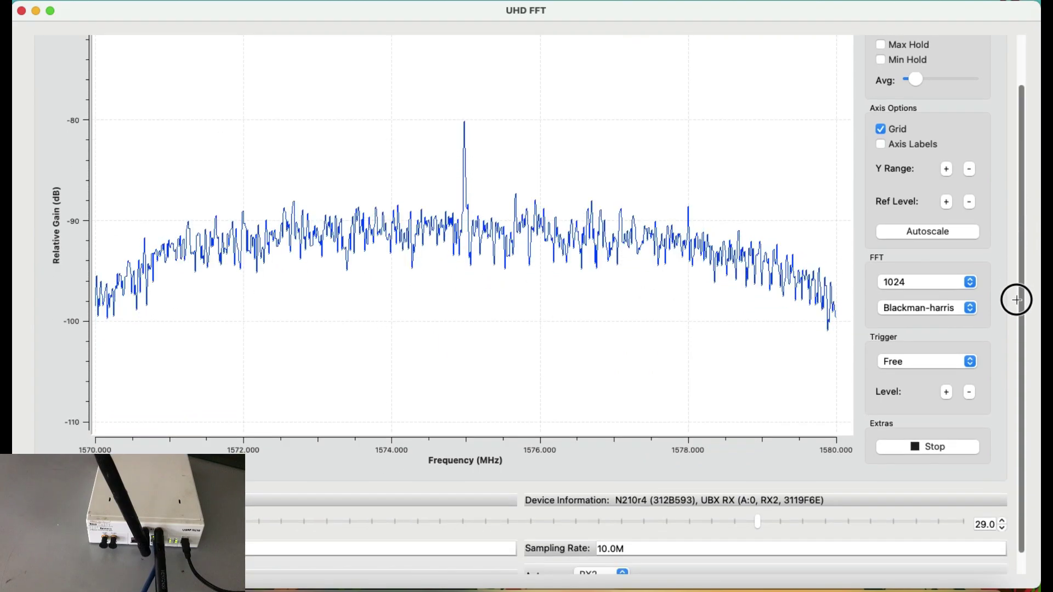
pyautogui.scroll(2, 1030, 248)
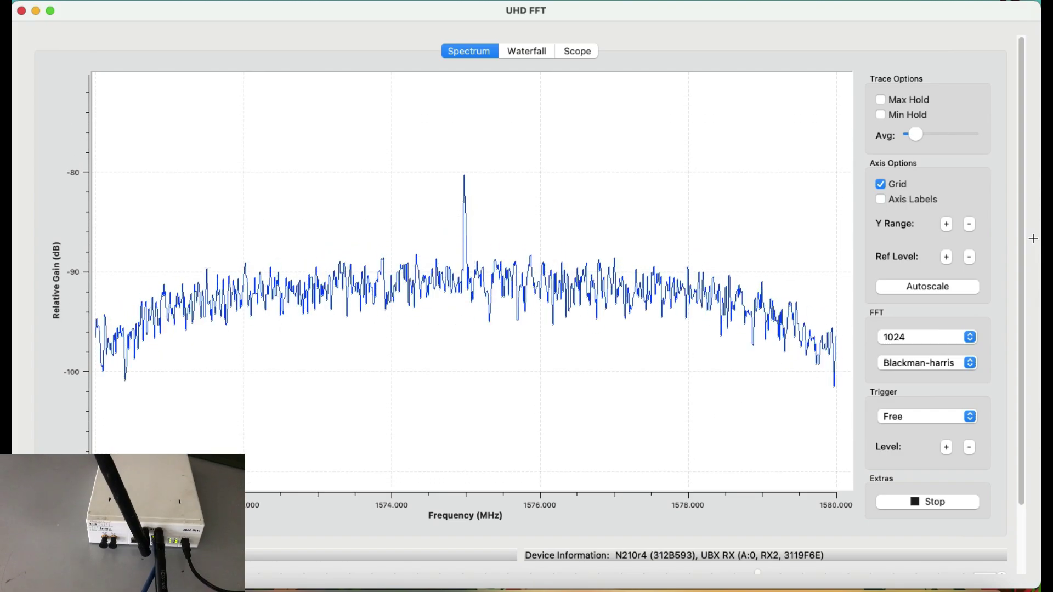
pyautogui.moveTo(1024, 199)
pyautogui.mouseDown()
pyautogui.moveTo(1028, 220)
pyautogui.moveTo(1034, 195)
pyautogui.mouseUp()
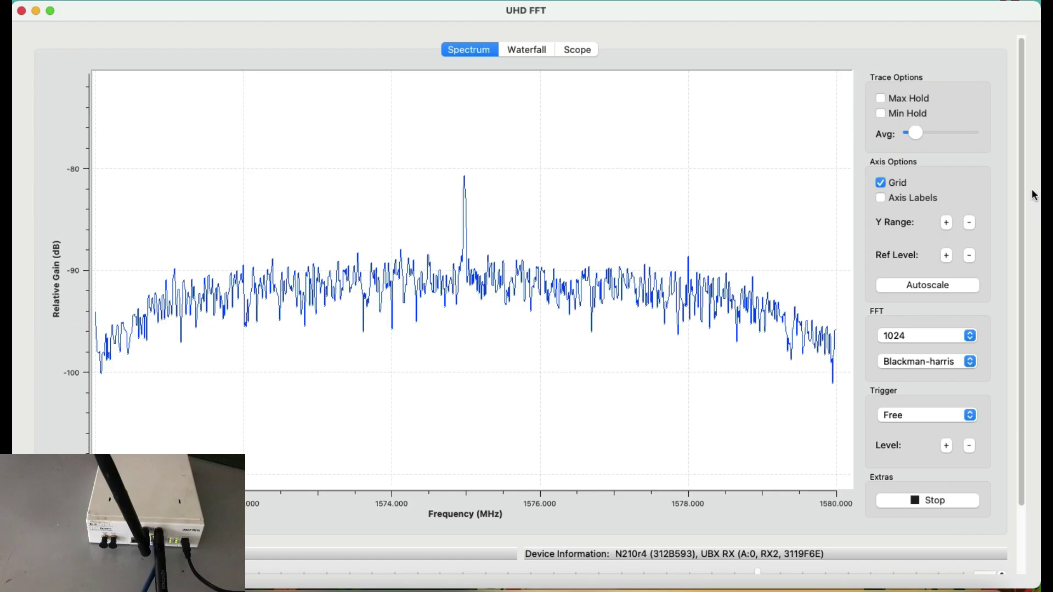